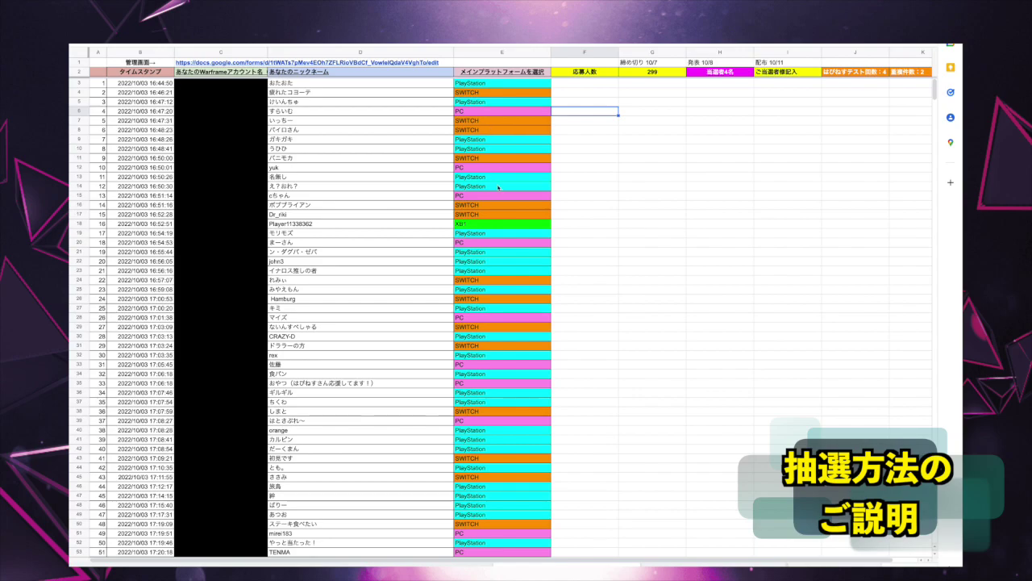
# Step: Enter はぴねす in C303 beneath the applicant list and copy it into C304
pyautogui.scroll(-20, 498, 188)
pyautogui.scroll(20, 497, 188)
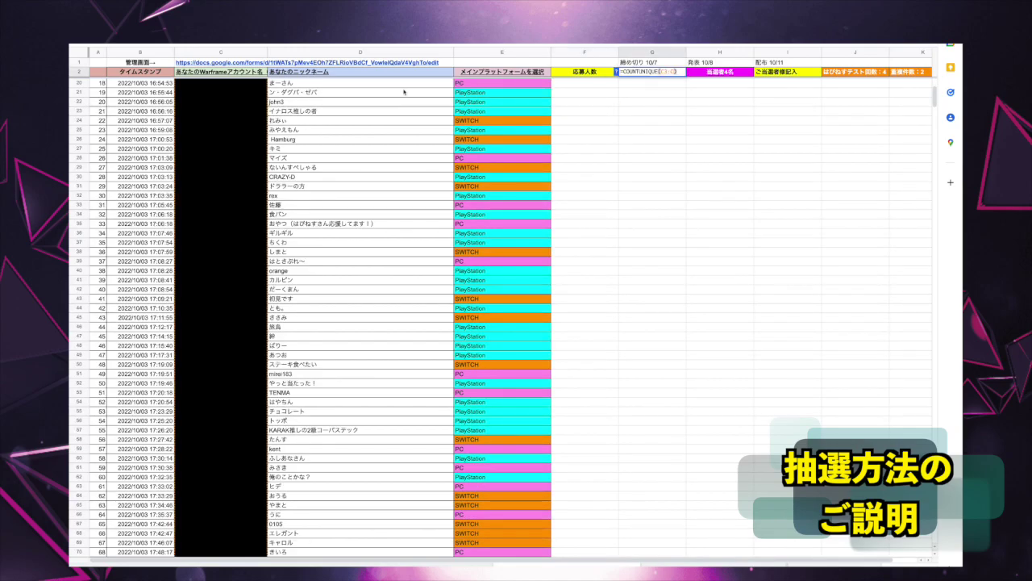
pyautogui.scroll(-20, 255, 161)
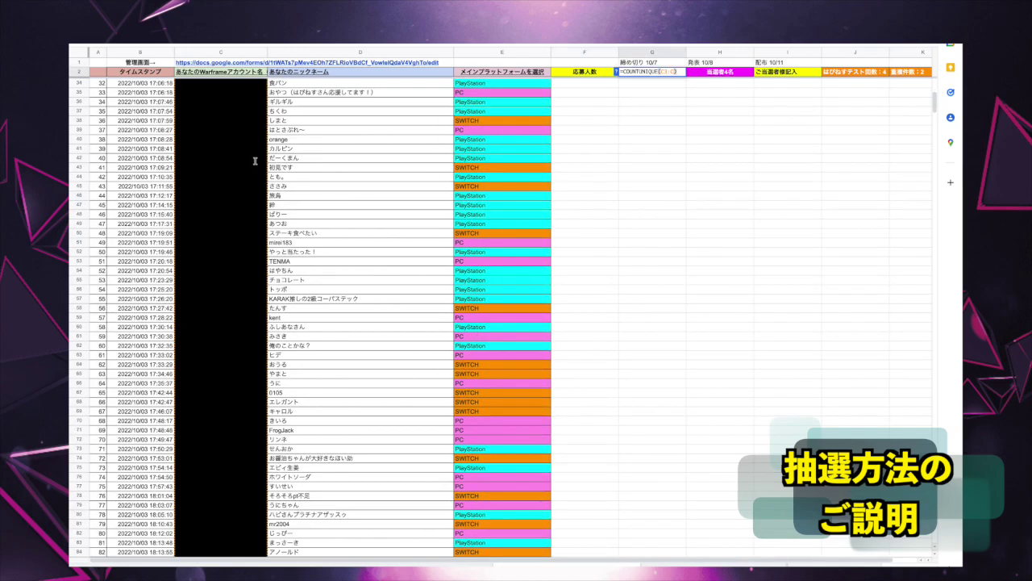
pyautogui.scroll(20, 255, 161)
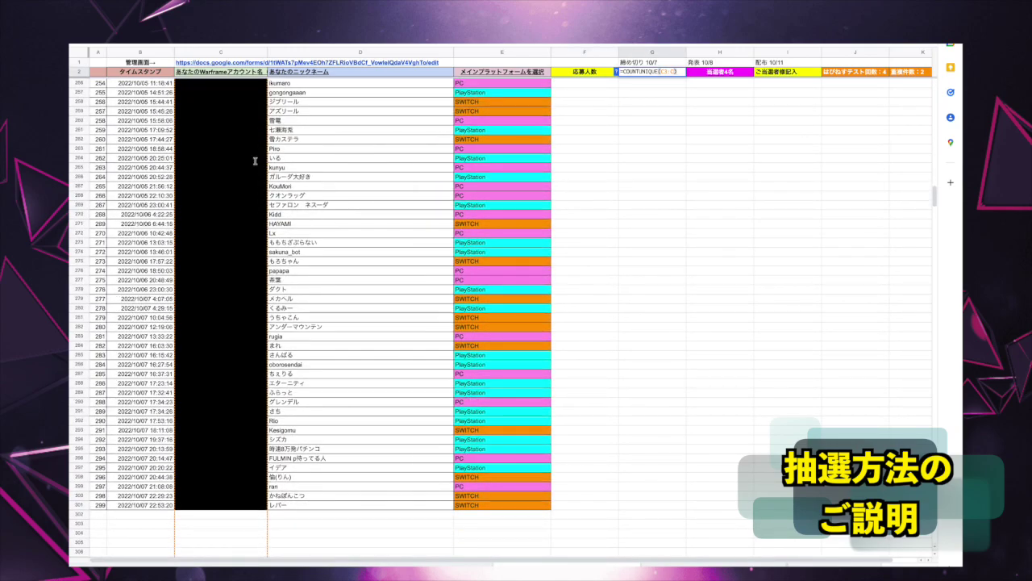
pyautogui.scroll(-20, 205, 334)
pyautogui.click(205, 327)
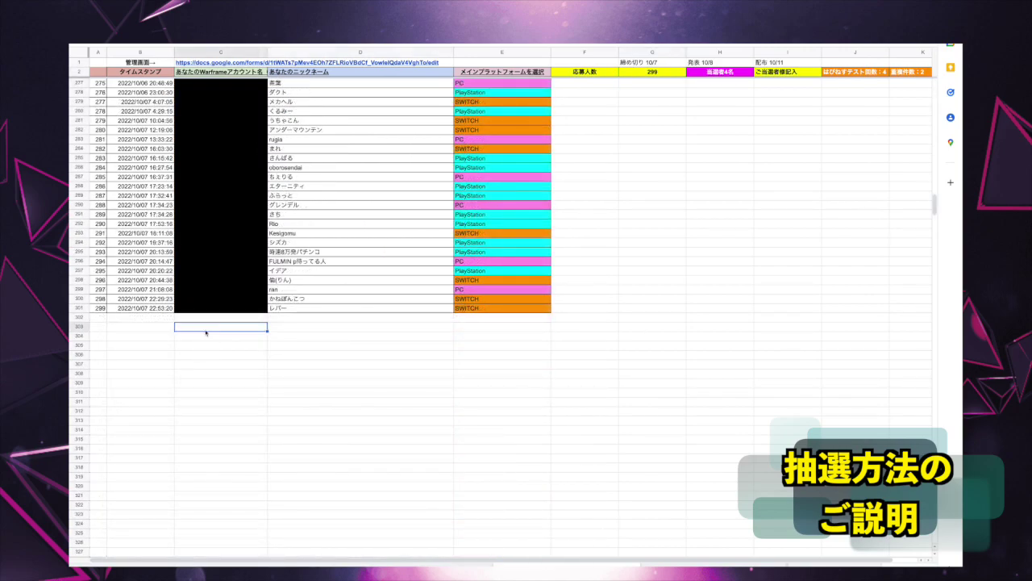
pyautogui.write('はぴねsu')
pyautogui.press('Return')
pyautogui.press('Return')
pyautogui.press('Up')
pyautogui.hotkey('ctrl', 'c')
pyautogui.press('Down')
pyautogui.hotkey('ctrl', 'v')
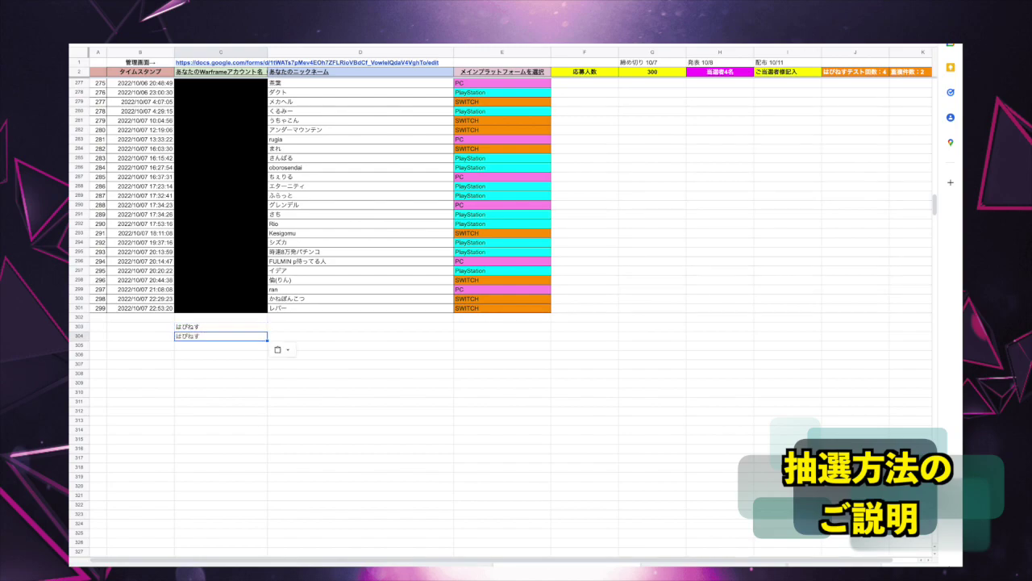
# Step: Paste はぴねす into the nickname column at D303 and D304
pyautogui.click(360, 326)
pyautogui.hotkey('ctrl', 'v')
pyautogui.press('Down')
pyautogui.hotkey('ctrl', 'v')
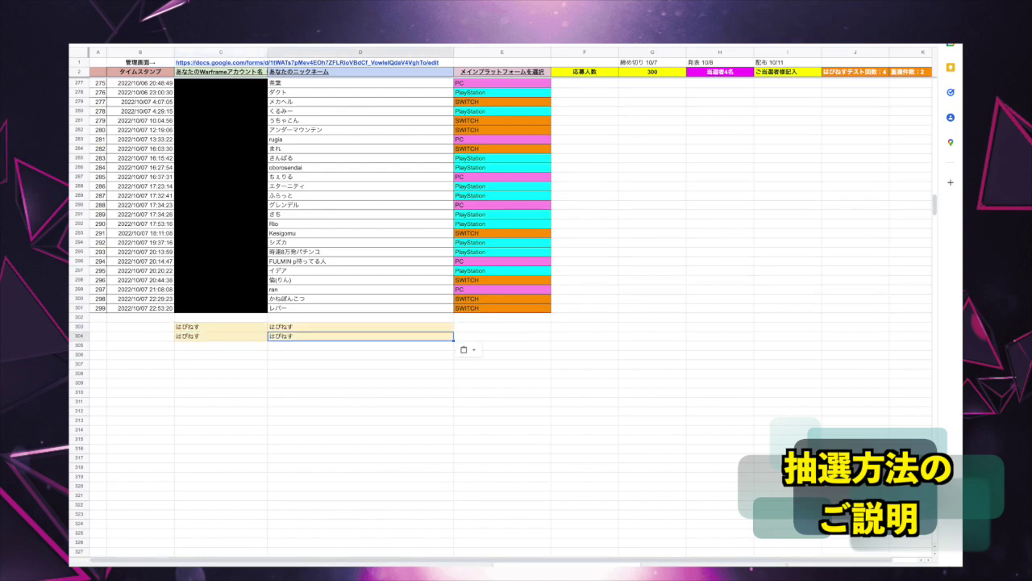
# Step: Delete the test entries from C303:D304
pyautogui.moveTo(196, 326); pyautogui.dragTo(275, 336)
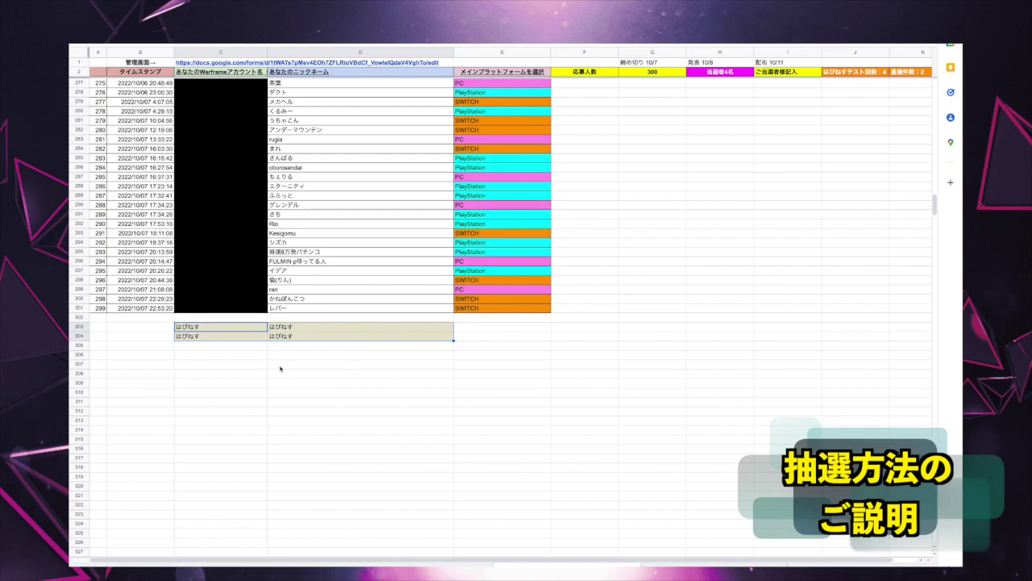
pyautogui.press('Delete')
pyautogui.click(232, 365)
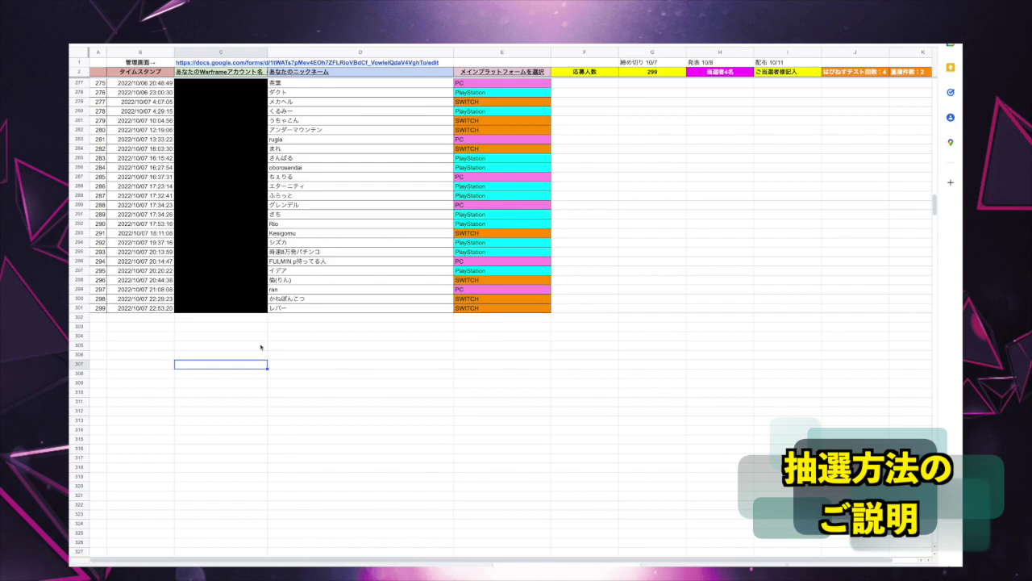
pyautogui.scroll(15, 261, 347)
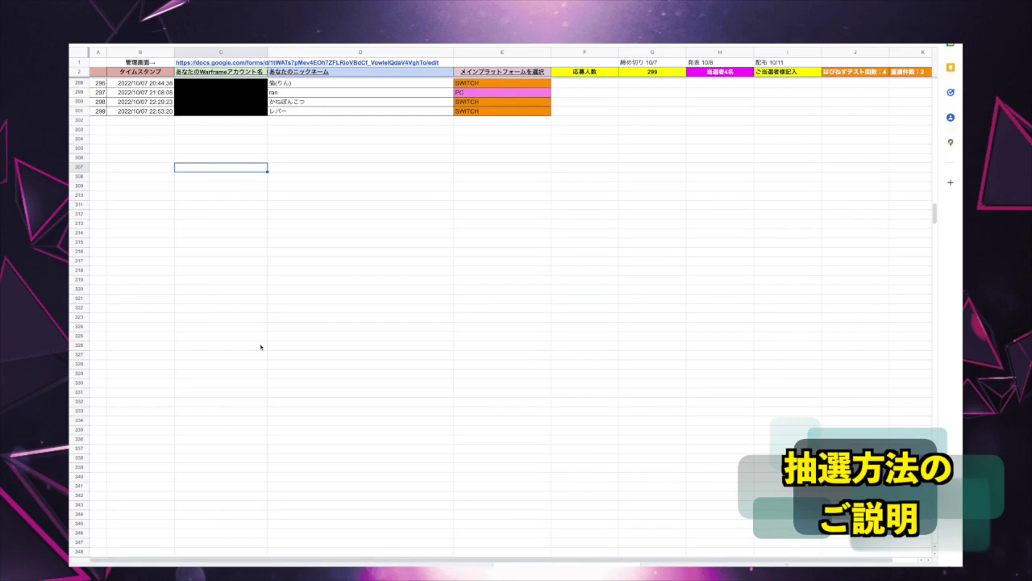
pyautogui.scroll(20, 260, 347)
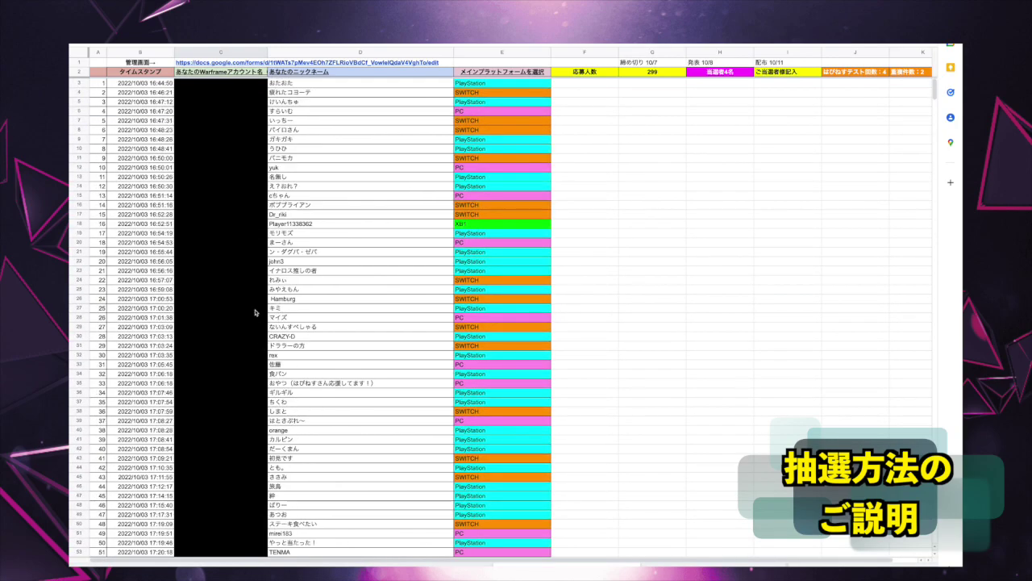
pyautogui.scroll(-5, 230, 283)
pyautogui.scroll(-20, 230, 282)
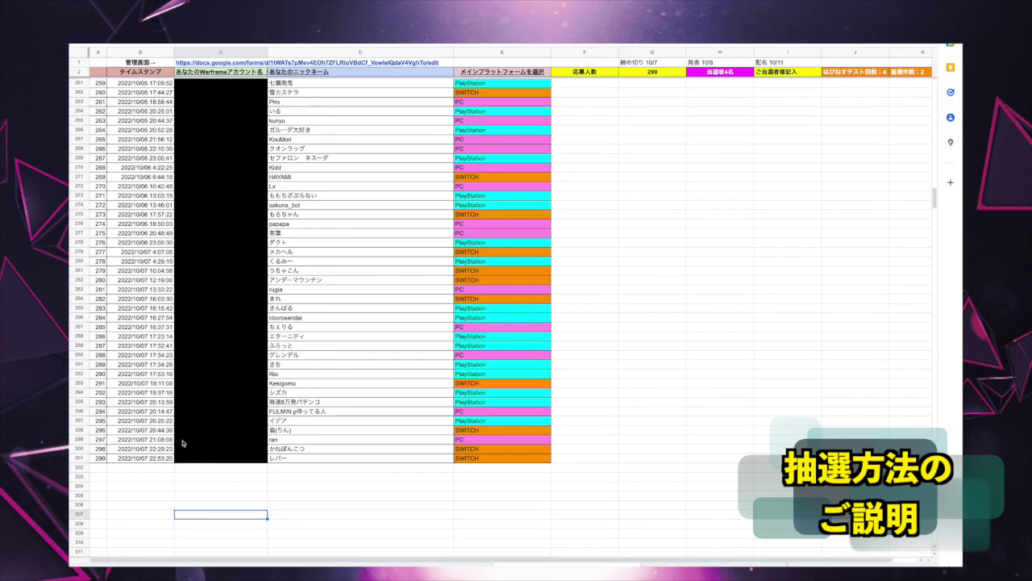
pyautogui.scroll(20, 182, 442)
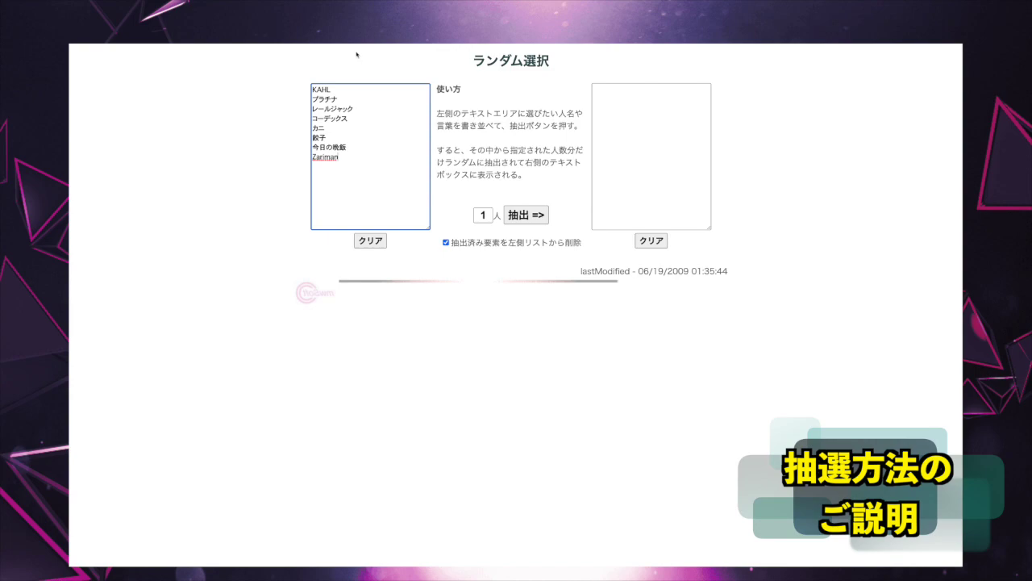
# Step: In the ランダム選択 page, draw four items from the sample list, one at a time
pyautogui.click(531, 216)
pyautogui.click(531, 216)
pyautogui.click(533, 216)
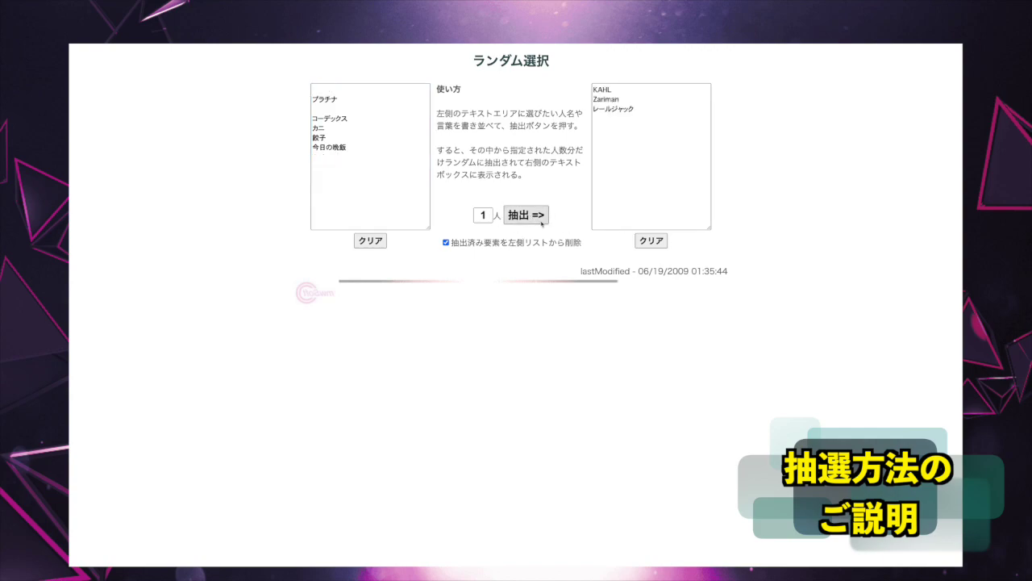
pyautogui.click(531, 214)
pyautogui.moveTo(352, 148); pyautogui.dragTo(306, 131)
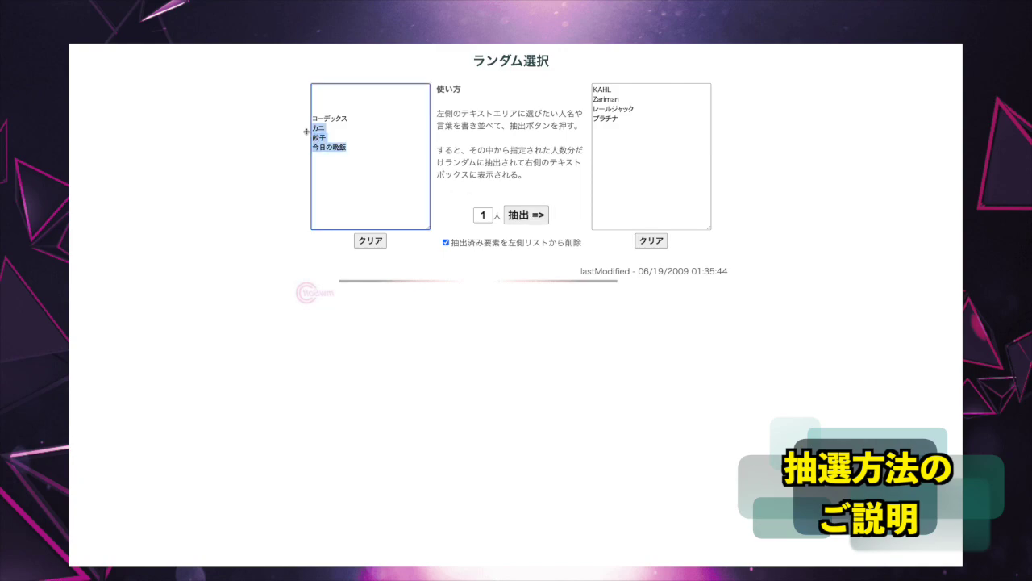
pyautogui.click(470, 151)
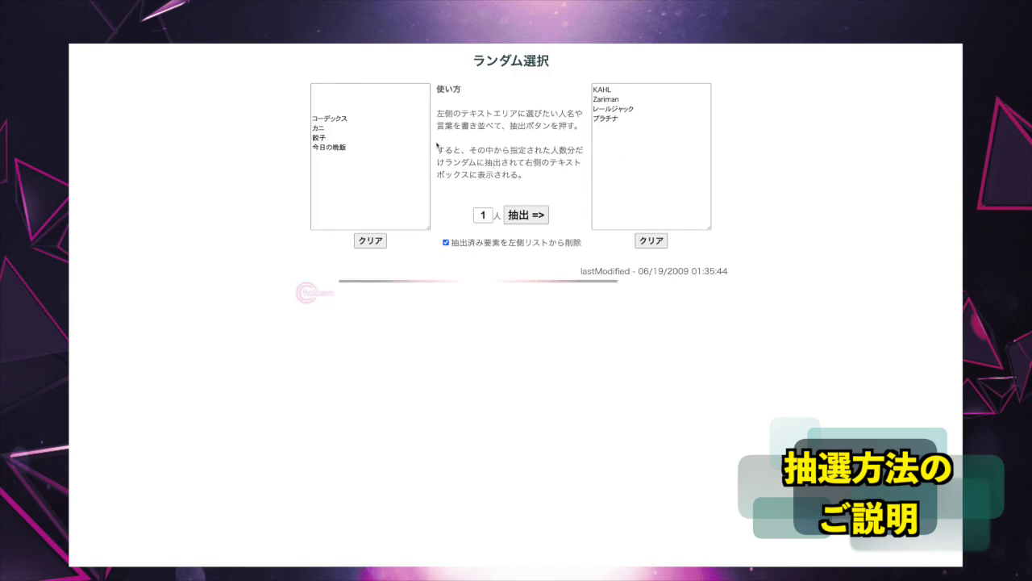
# Step: Clear the drawn results and the remaining sample items from both text boxes of the random picker
pyautogui.moveTo(627, 118); pyautogui.dragTo(587, 100)
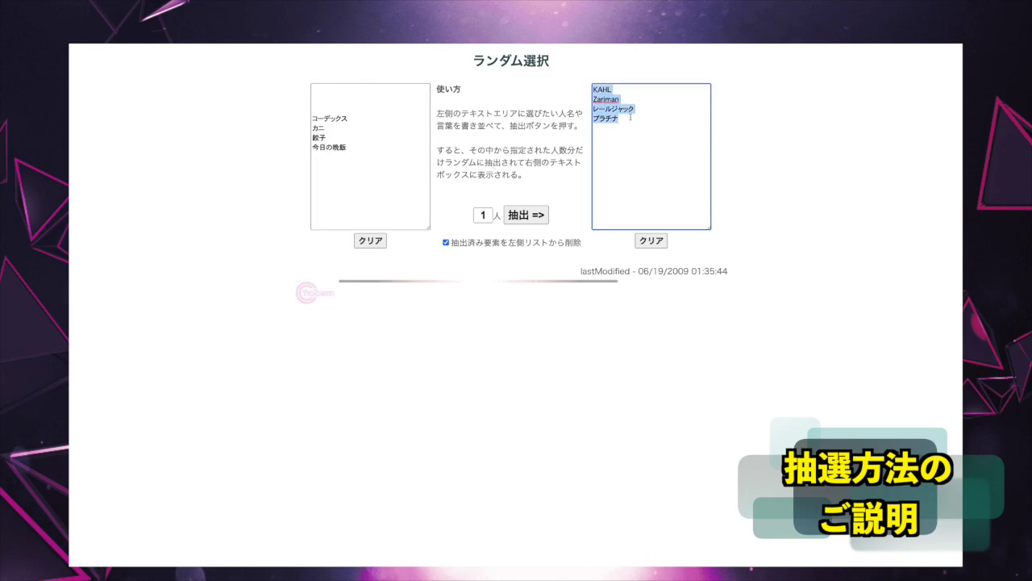
pyautogui.press('BackSpace')
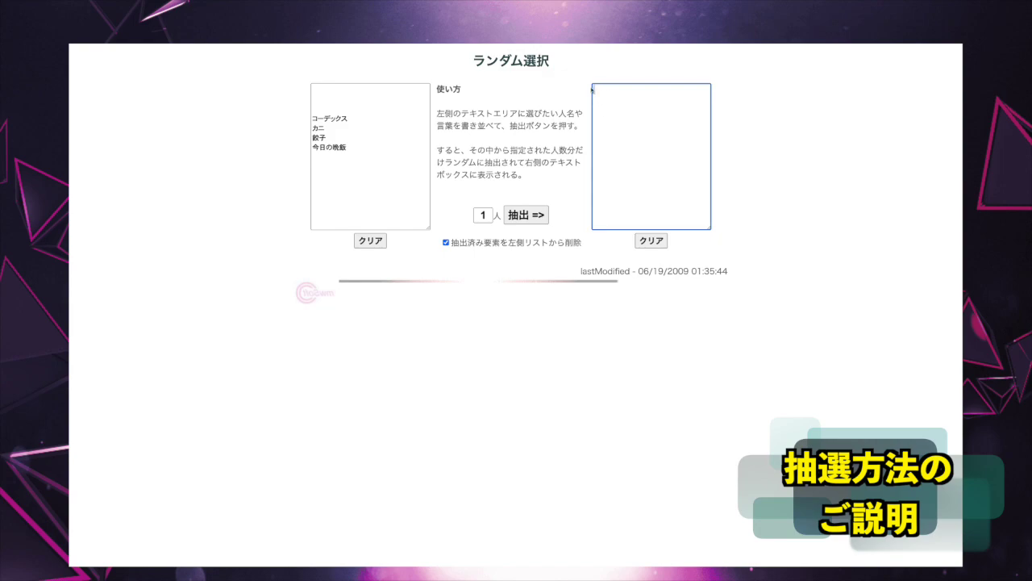
pyautogui.moveTo(348, 148); pyautogui.dragTo(293, 76)
pyautogui.press('BackSpace')
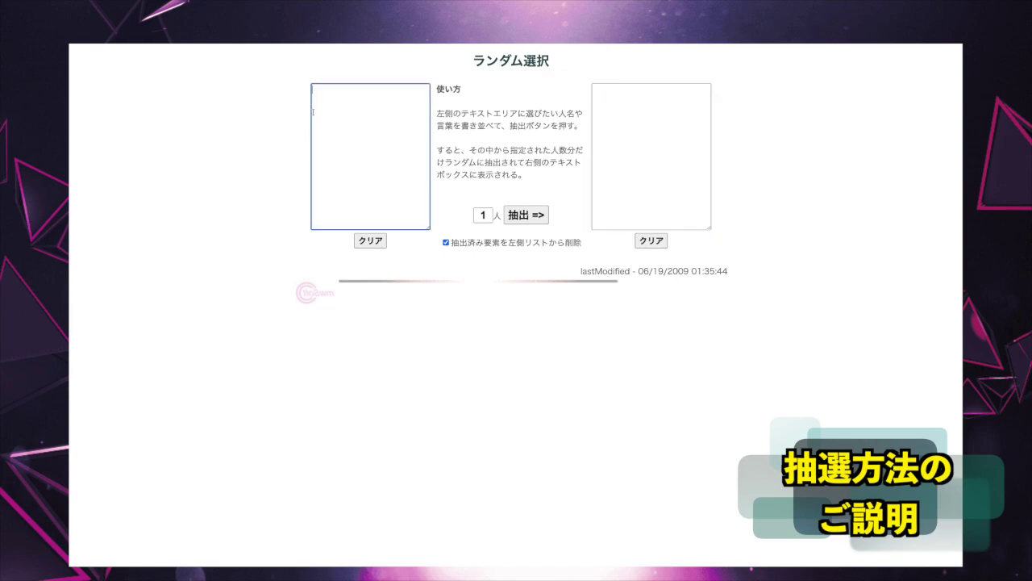
pyautogui.click(413, 62)
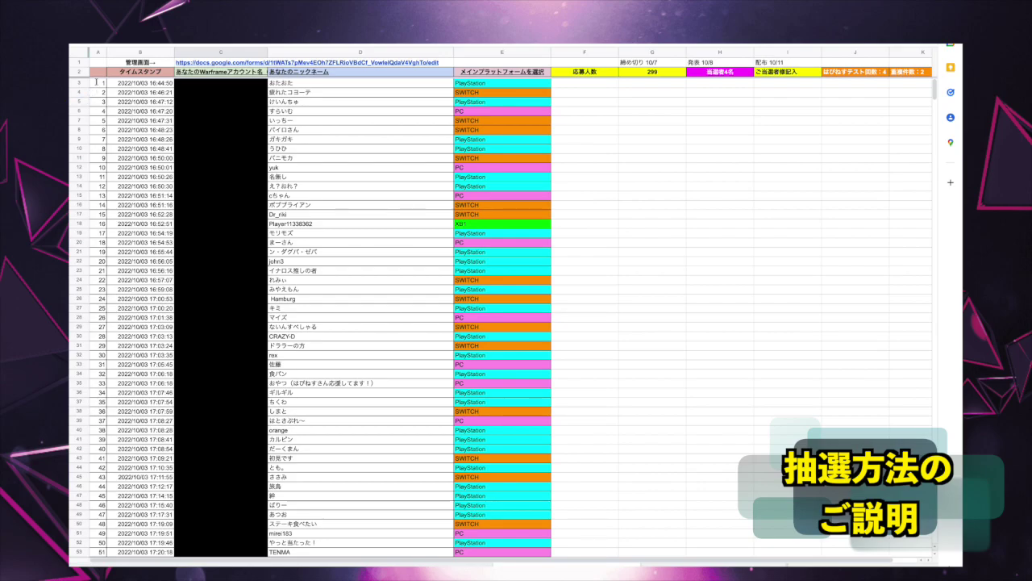
# Step: Copy the entry numbers in A3:A301 of the spreadsheet and paste them into the random picker's source list
pyautogui.moveTo(103, 121); pyautogui.dragTo(99, 310)
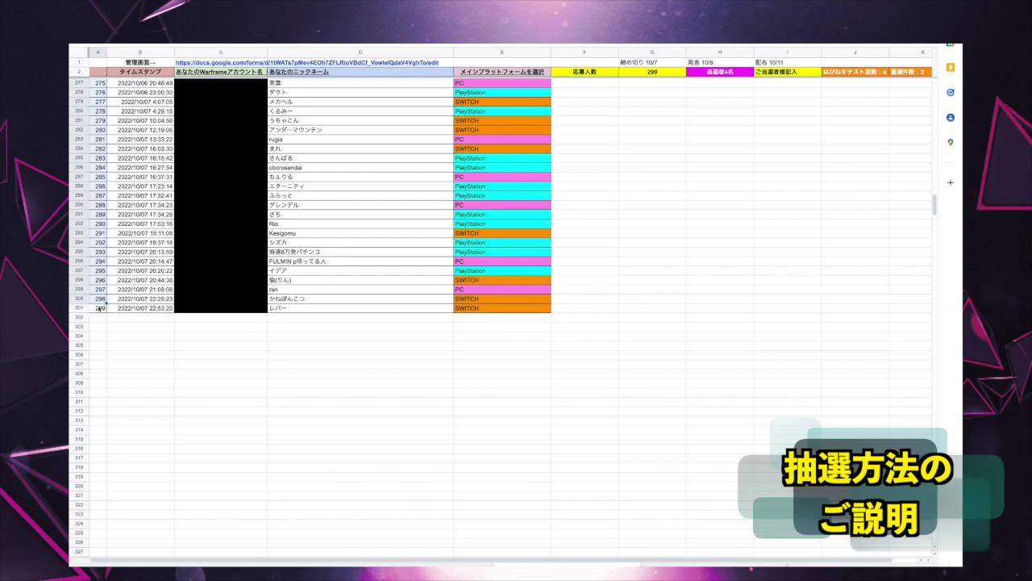
pyautogui.rightClick(98, 297)
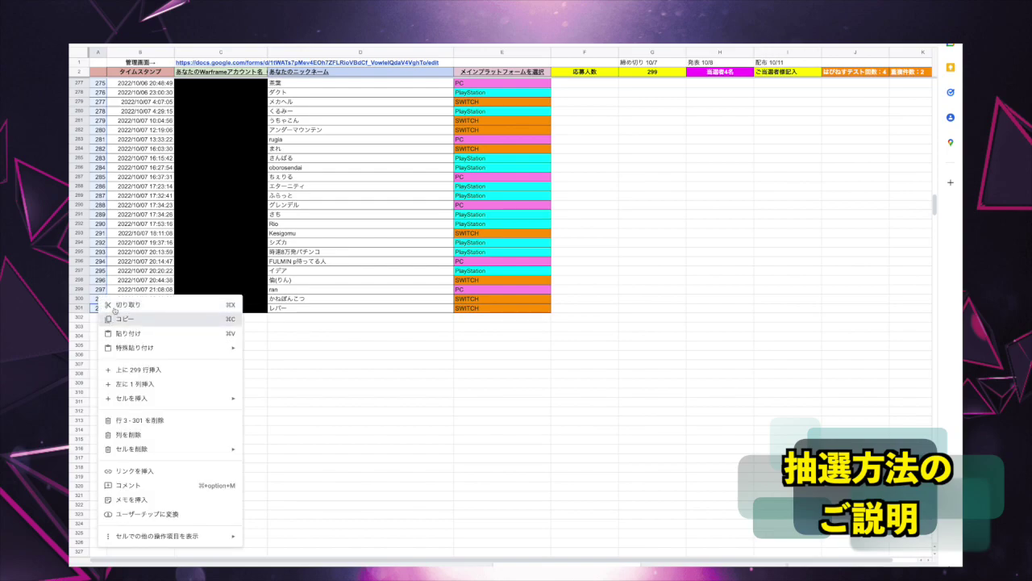
pyautogui.click(111, 320)
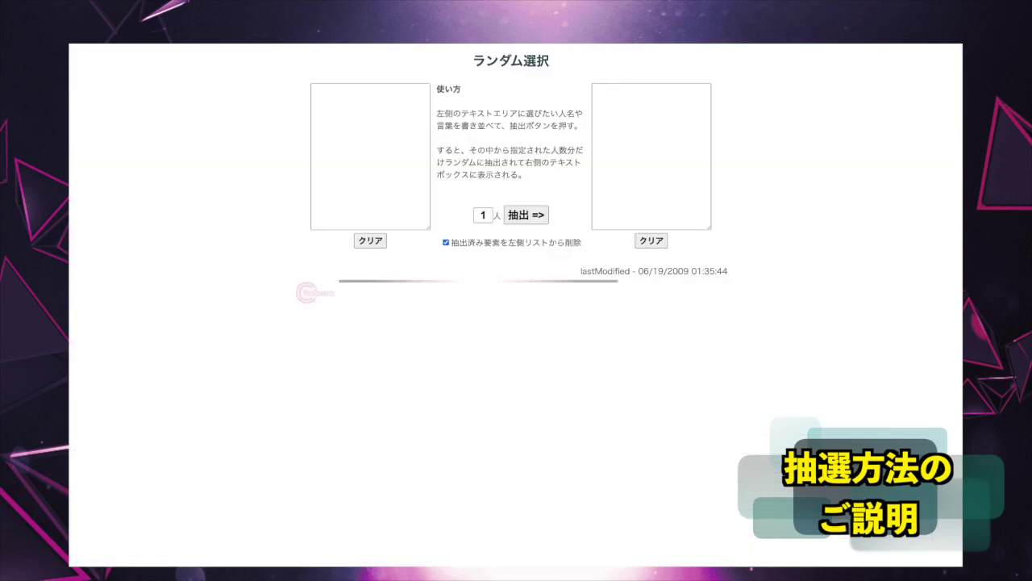
pyautogui.rightClick(368, 104)
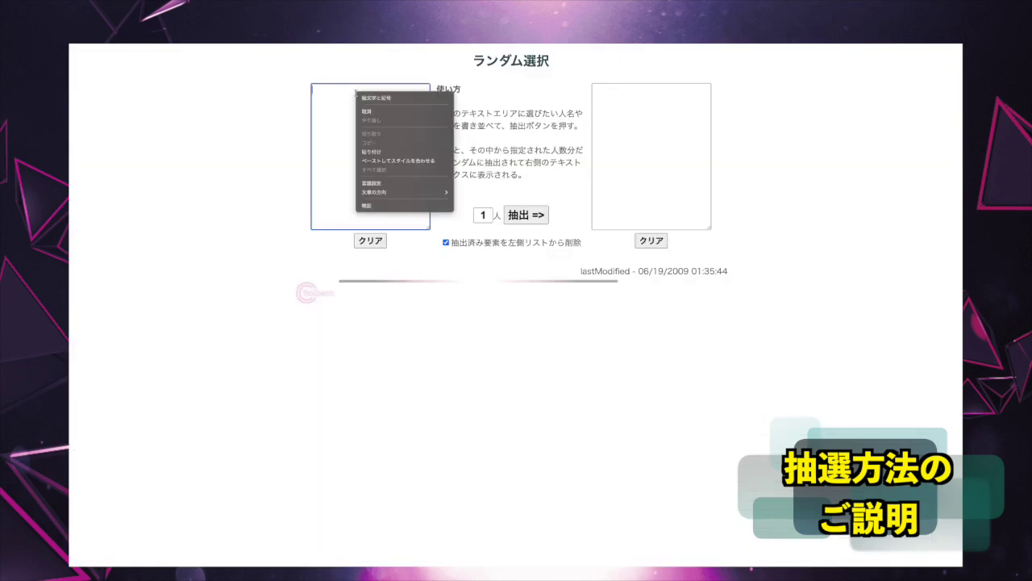
pyautogui.click(374, 151)
pyautogui.scroll(20, 373, 151)
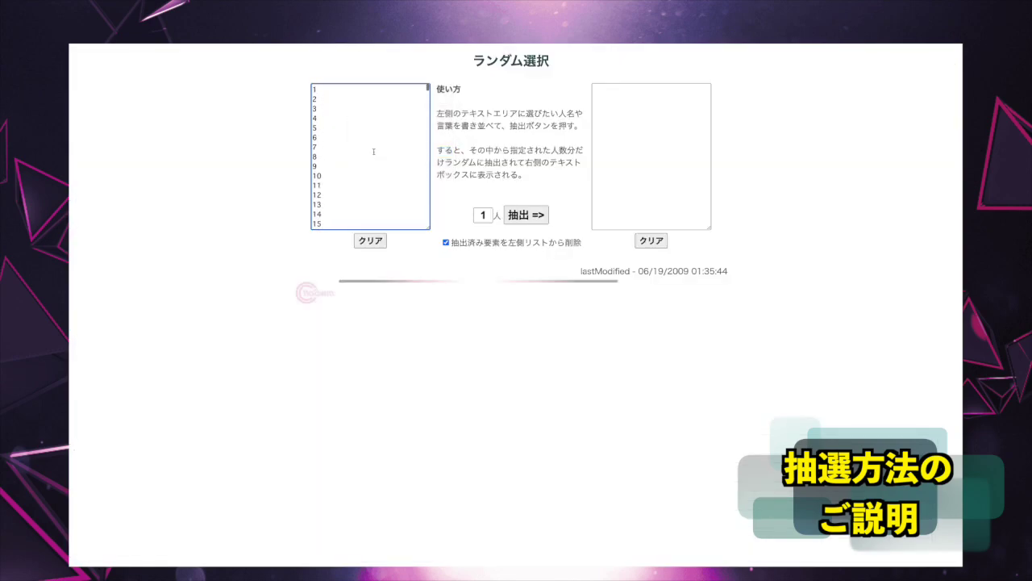
pyautogui.scroll(-20, 329, 102)
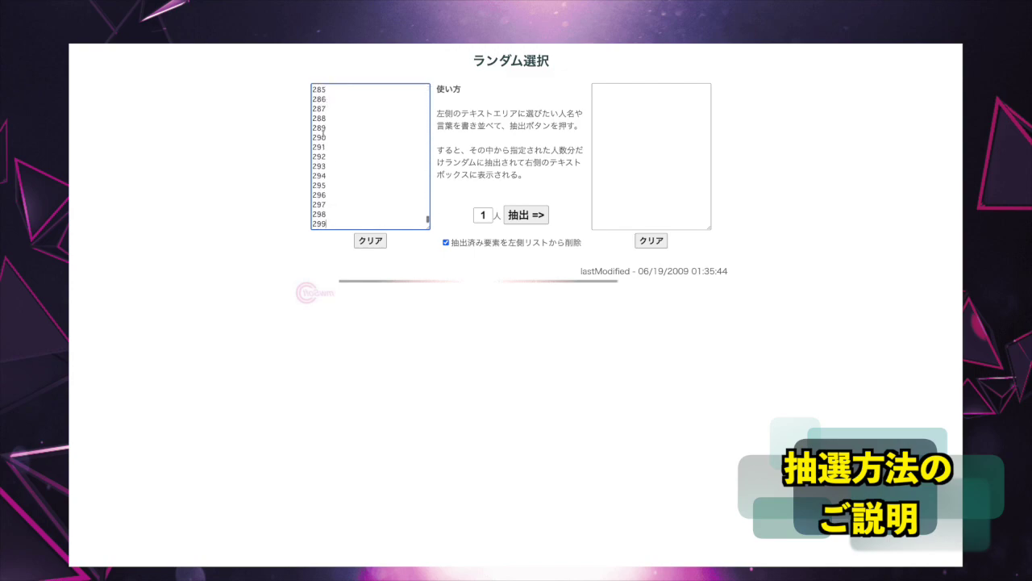
pyautogui.scroll(20, 338, 169)
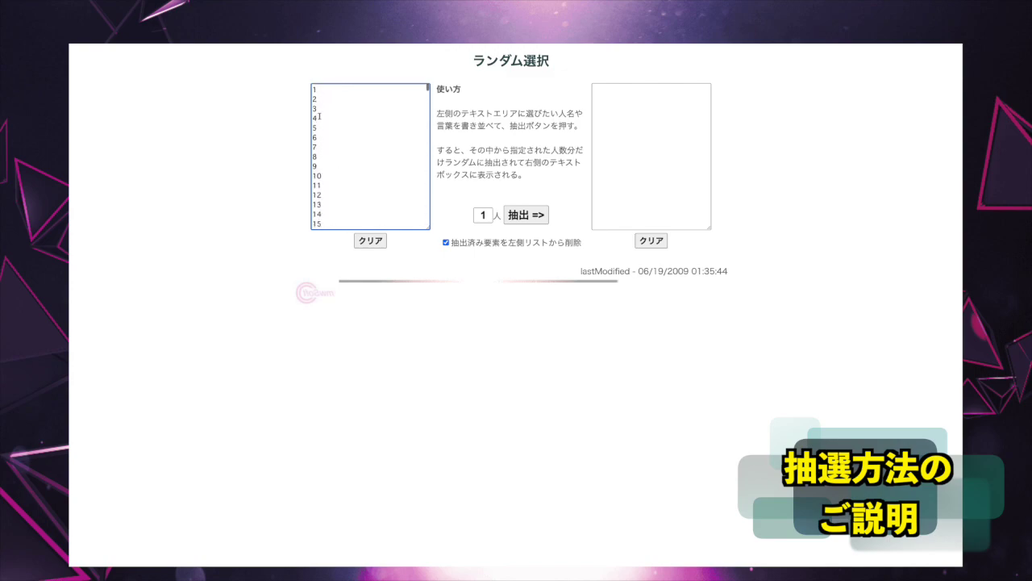
# Step: Copy the entry 1 from the random picker's source list and paste it into cell F3 of the spreadsheet
pyautogui.rightClick(338, 86)
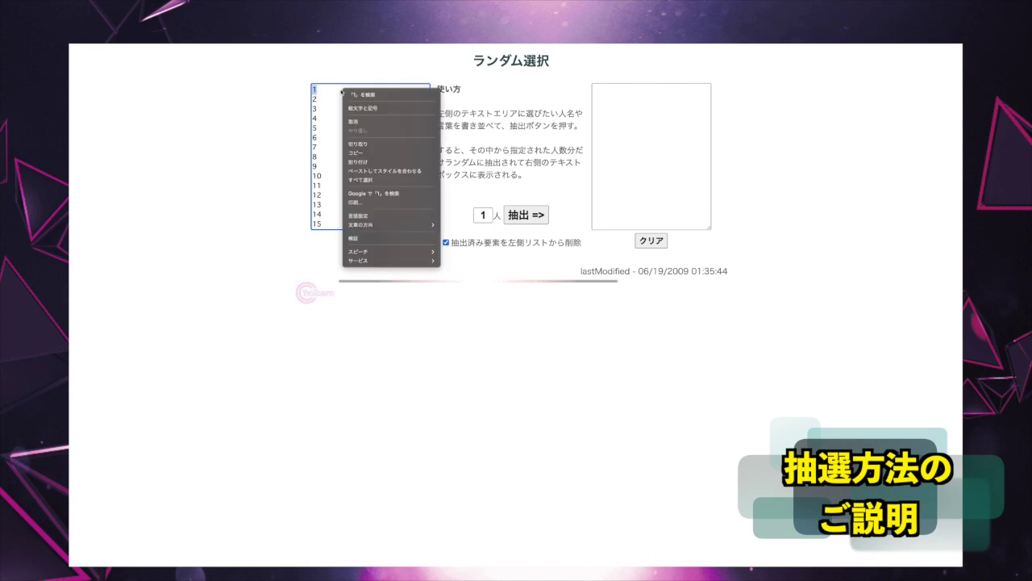
pyautogui.click(379, 152)
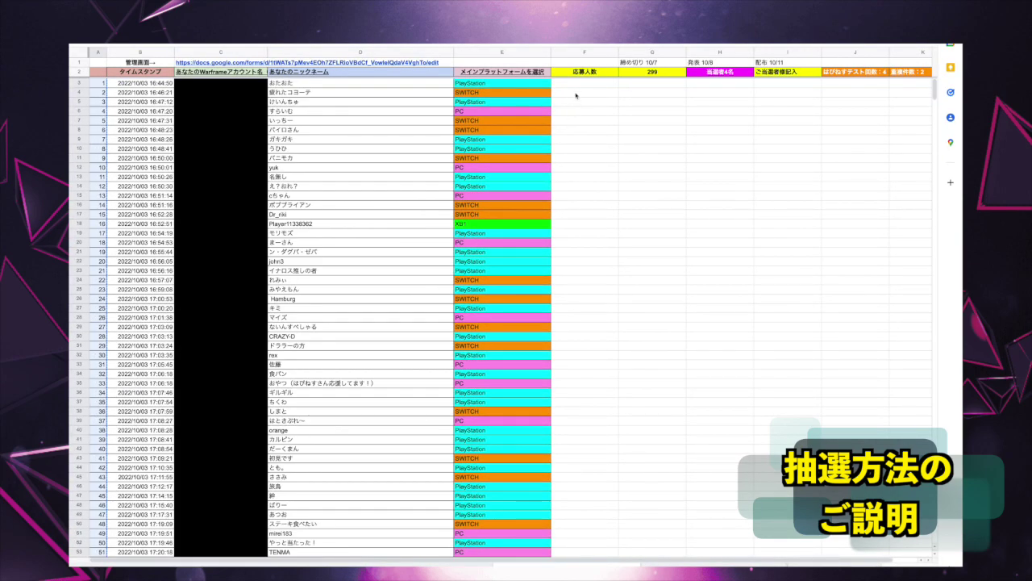
pyautogui.rightClick(576, 83)
pyautogui.click(604, 122)
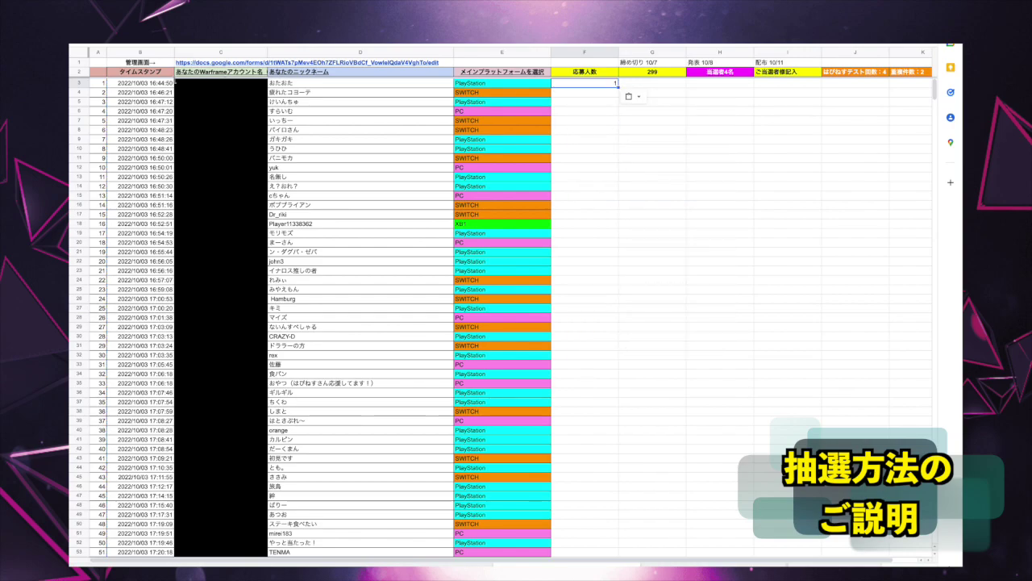
# Step: Copy the numbers 2 to 299 from the random picker's source list and paste them down column F from F4
pyautogui.click(580, 93)
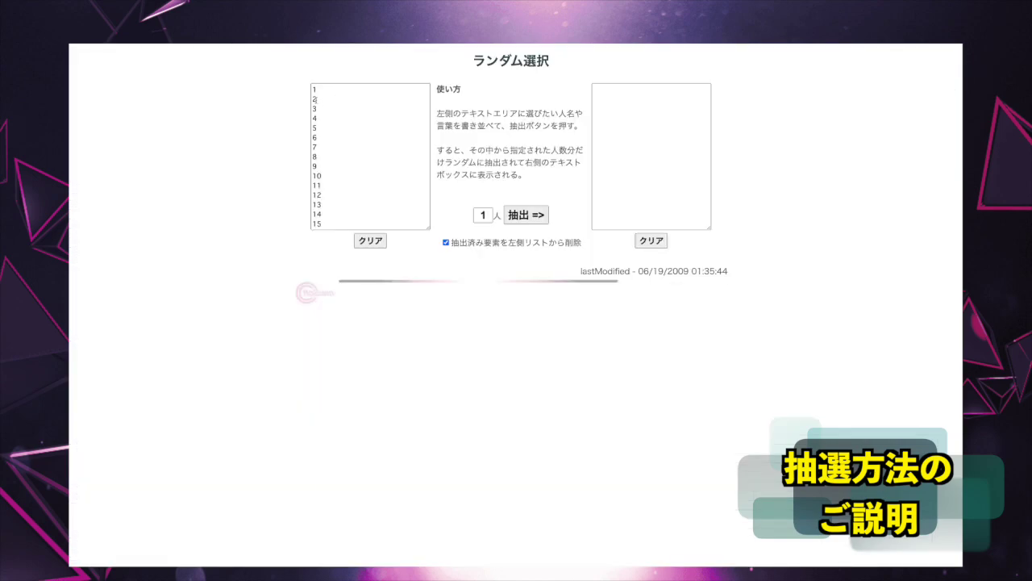
pyautogui.moveTo(315, 90); pyautogui.dragTo(323, 204)
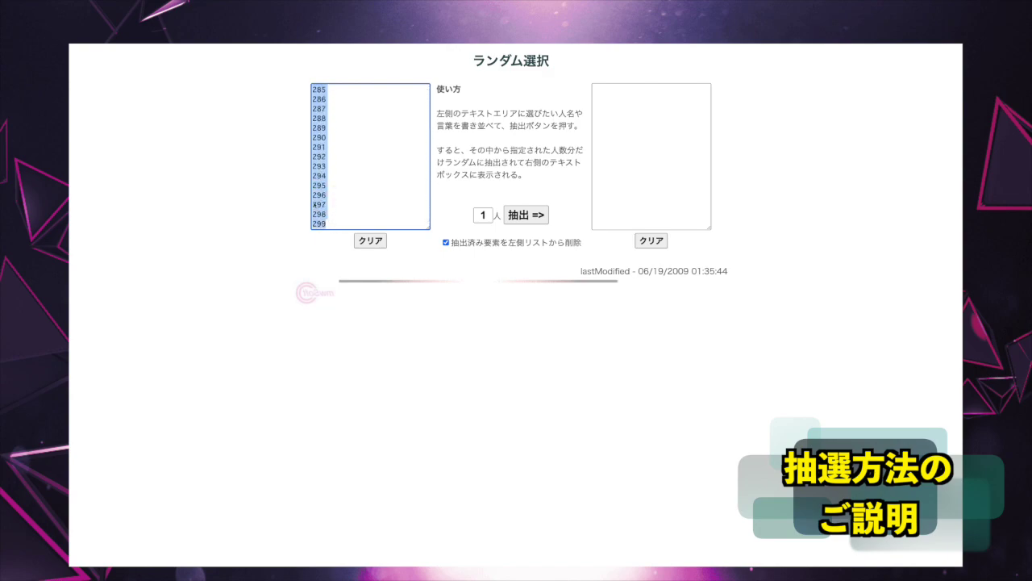
pyautogui.rightClick(316, 198)
pyautogui.click(329, 260)
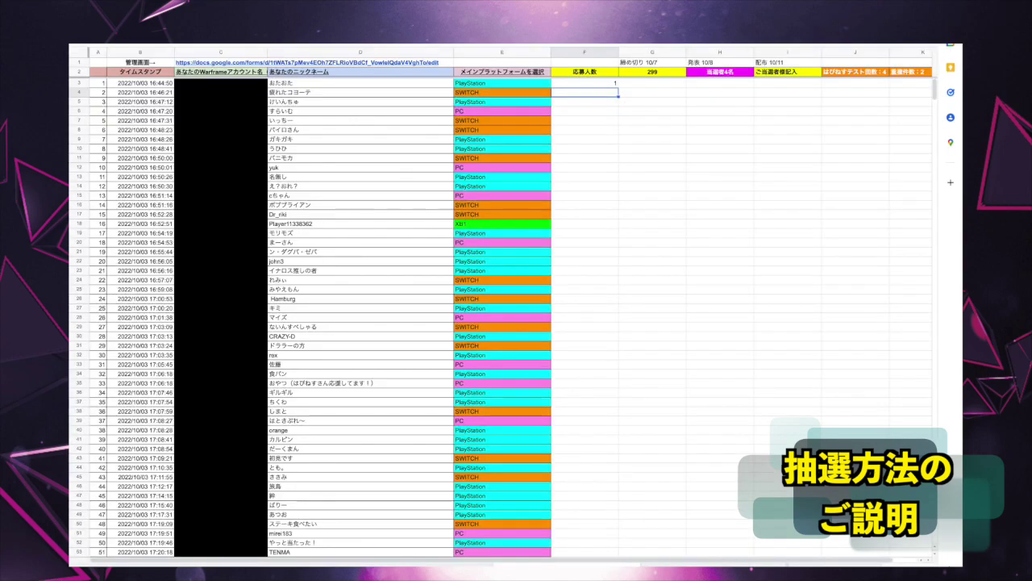
pyautogui.rightClick(581, 96)
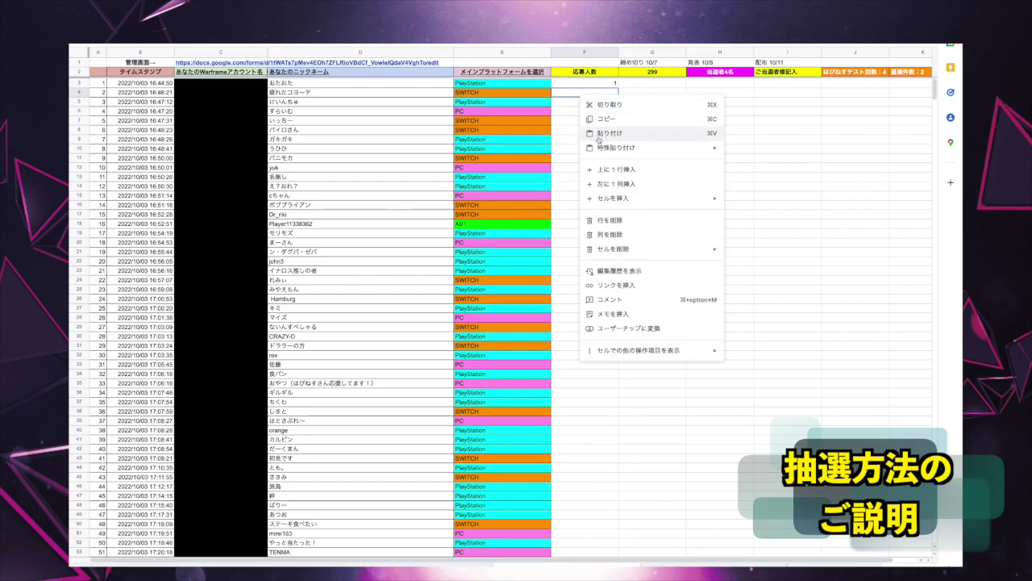
pyautogui.click(617, 133)
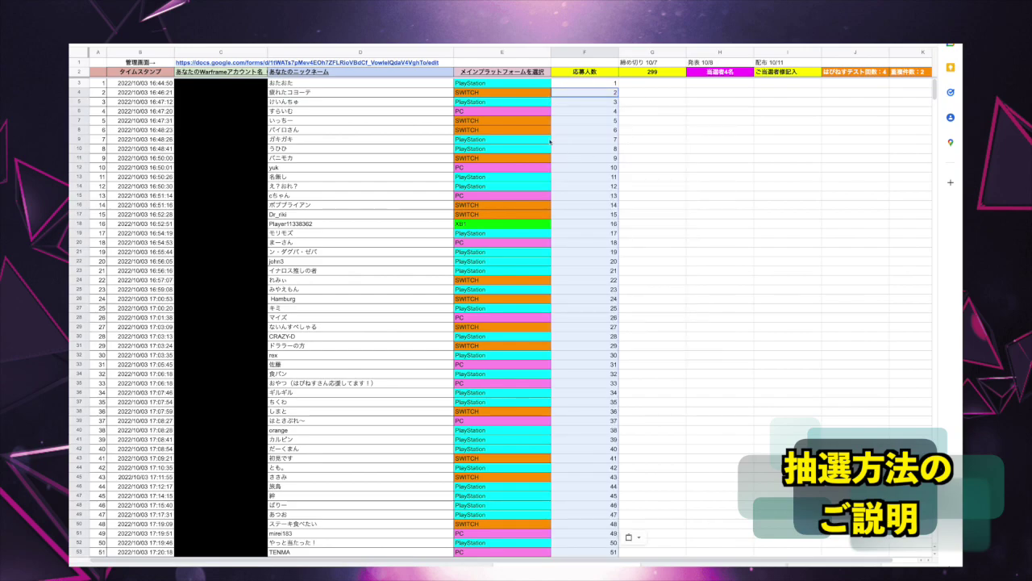
pyautogui.click(591, 92)
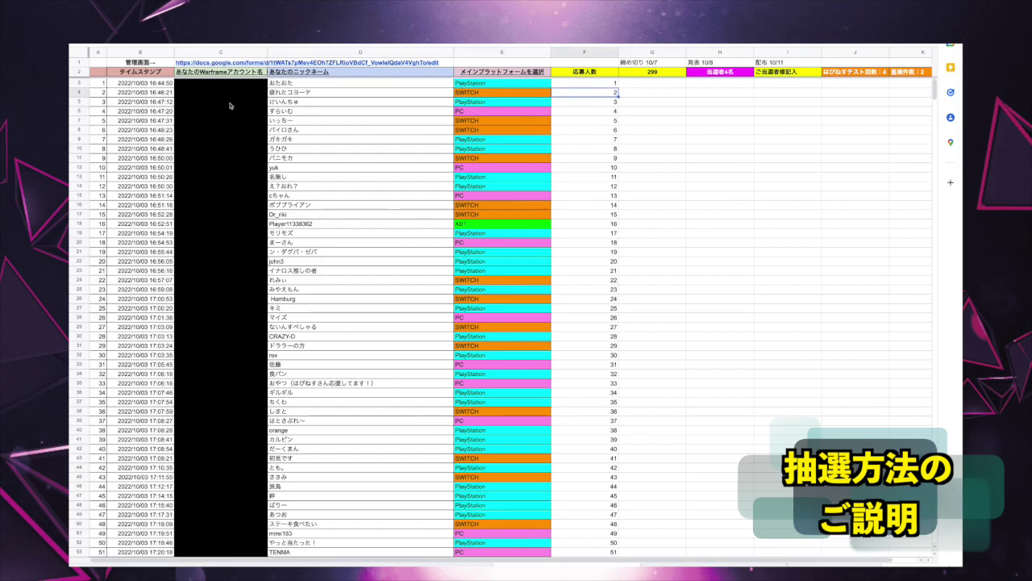
# Step: Check that the numbering in spreadsheet columns A and F matches down to the last entry, and look through the picker's source list
pyautogui.scroll(-20, 553, 170)
pyautogui.scroll(-12, 554, 171)
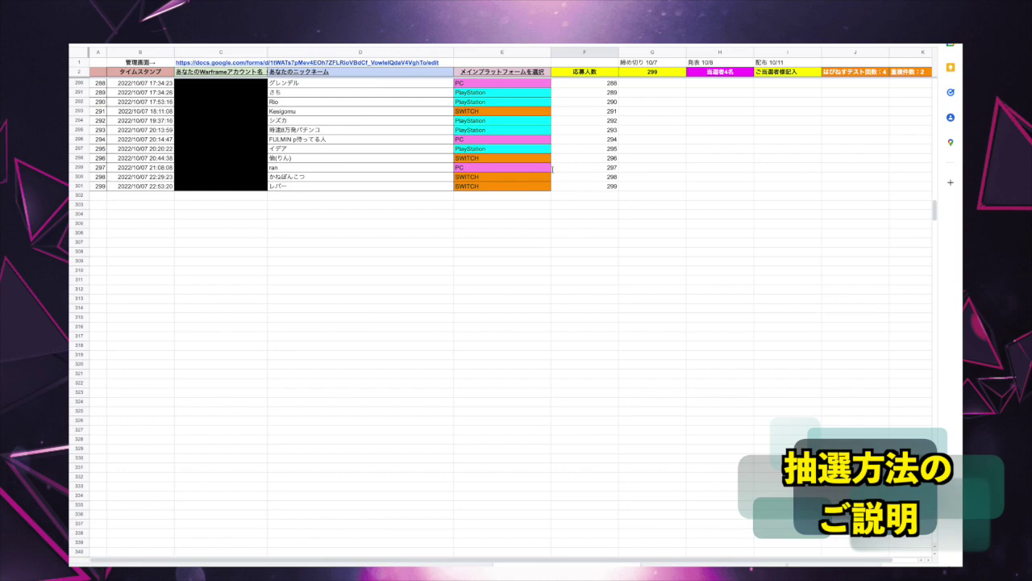
pyautogui.scroll(20, 563, 167)
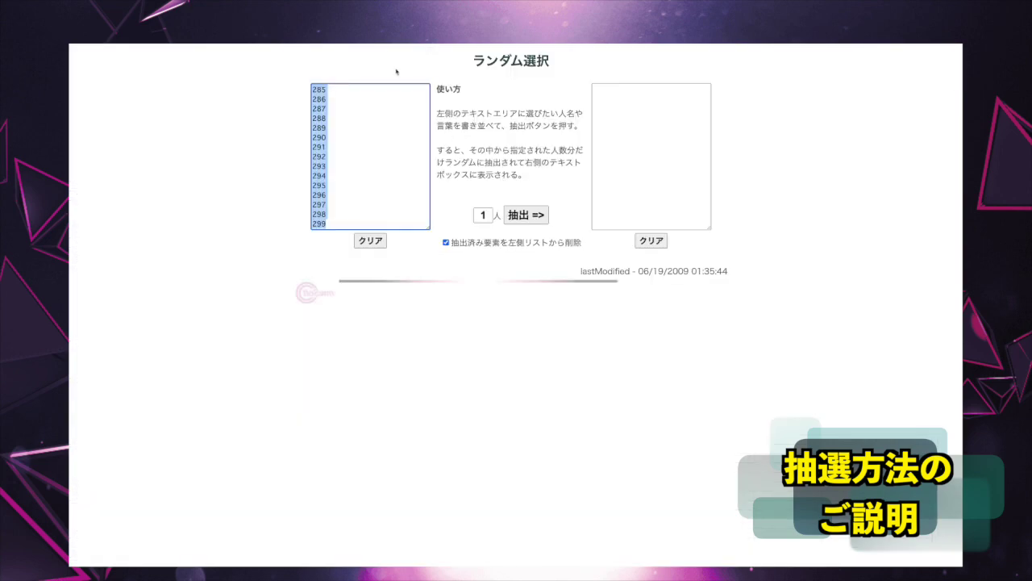
pyautogui.click(339, 111)
pyautogui.scroll(10, 364, 156)
pyautogui.scroll(15, 364, 156)
pyautogui.scroll(-20, 341, 166)
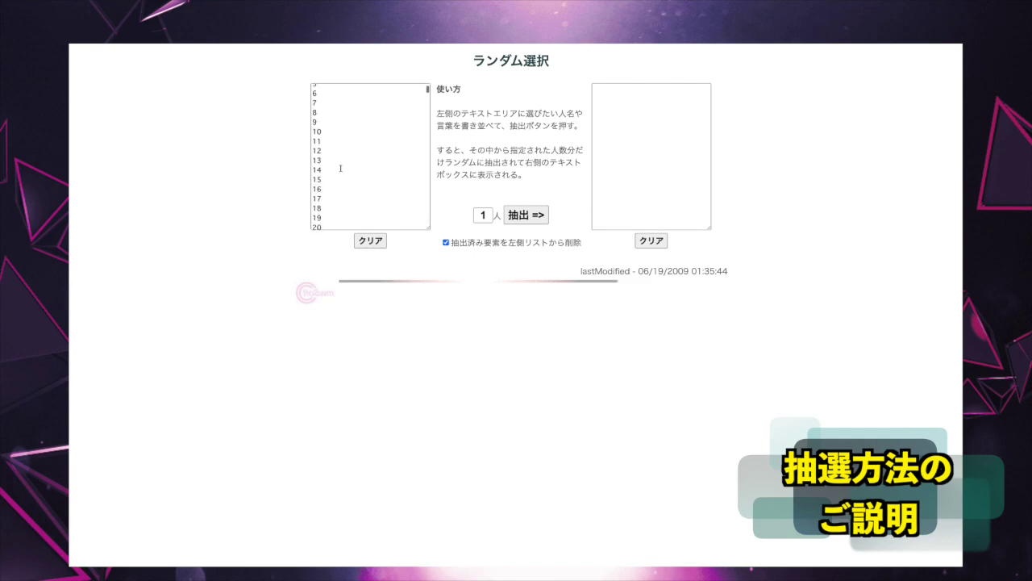
pyautogui.scroll(20, 340, 168)
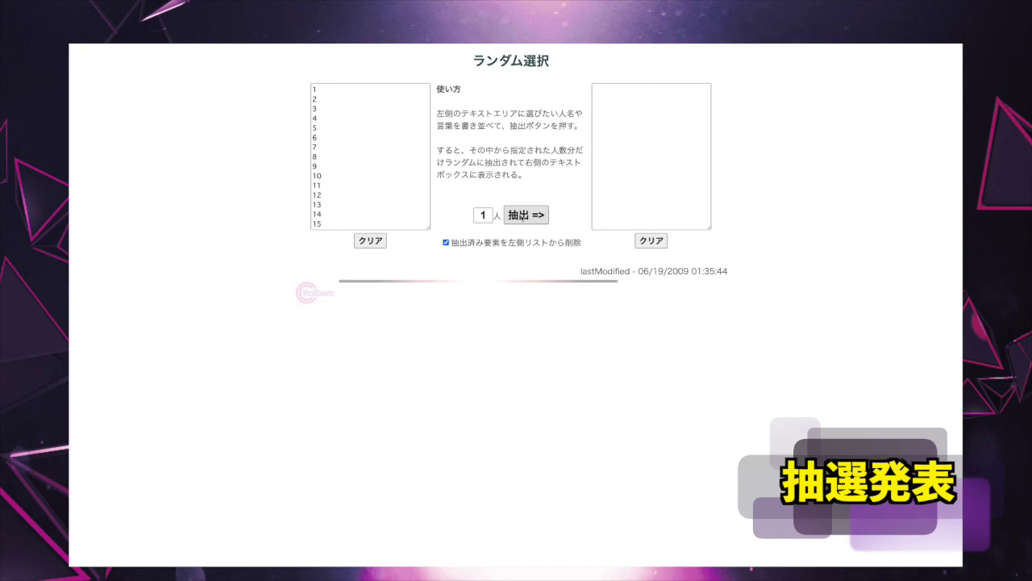
# Step: Draw one entry in the random picker and select the drawn number's row in the spreadsheet
pyautogui.click(521, 216)
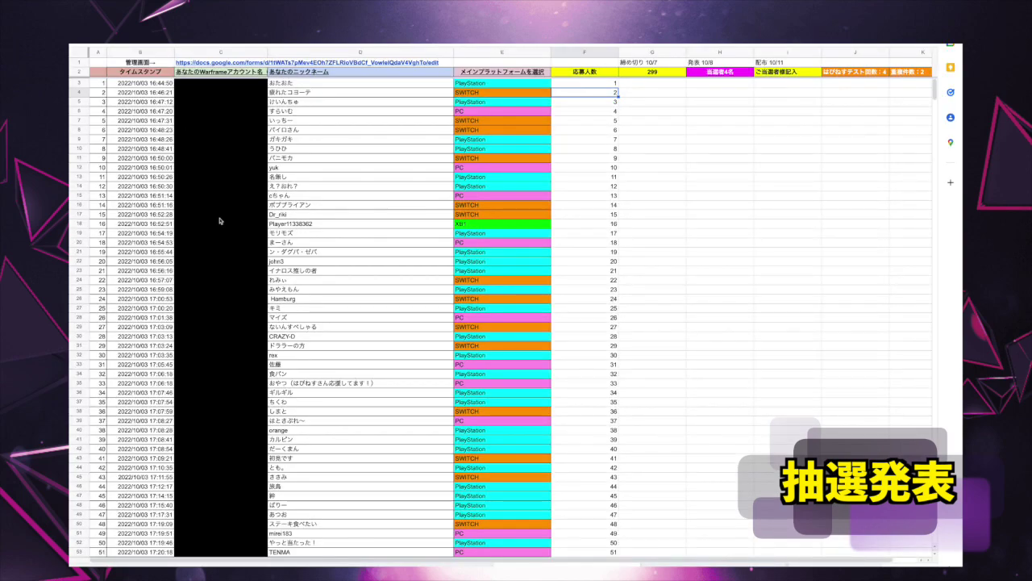
pyautogui.scroll(-20, 219, 220)
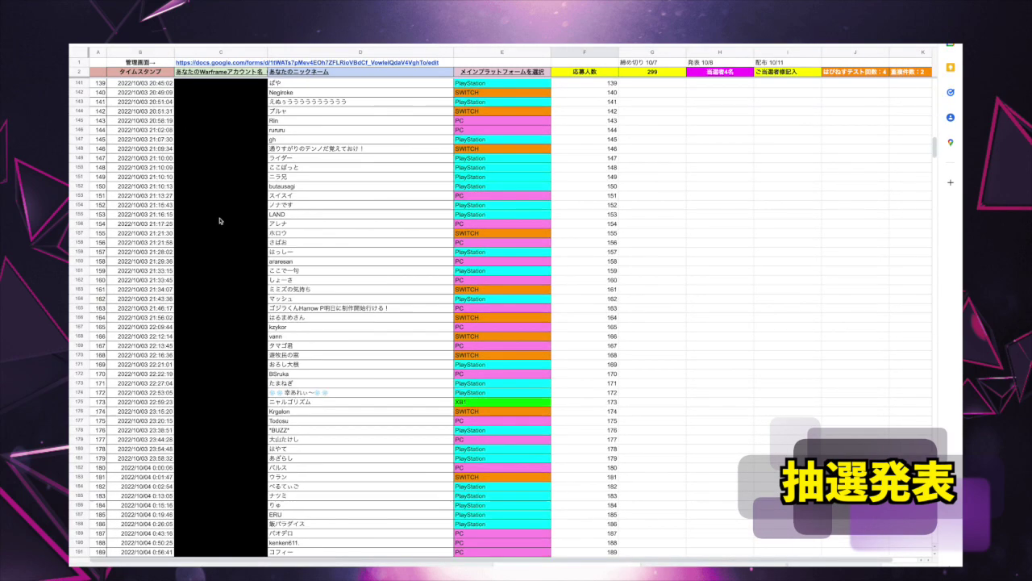
pyautogui.scroll(-10, 219, 221)
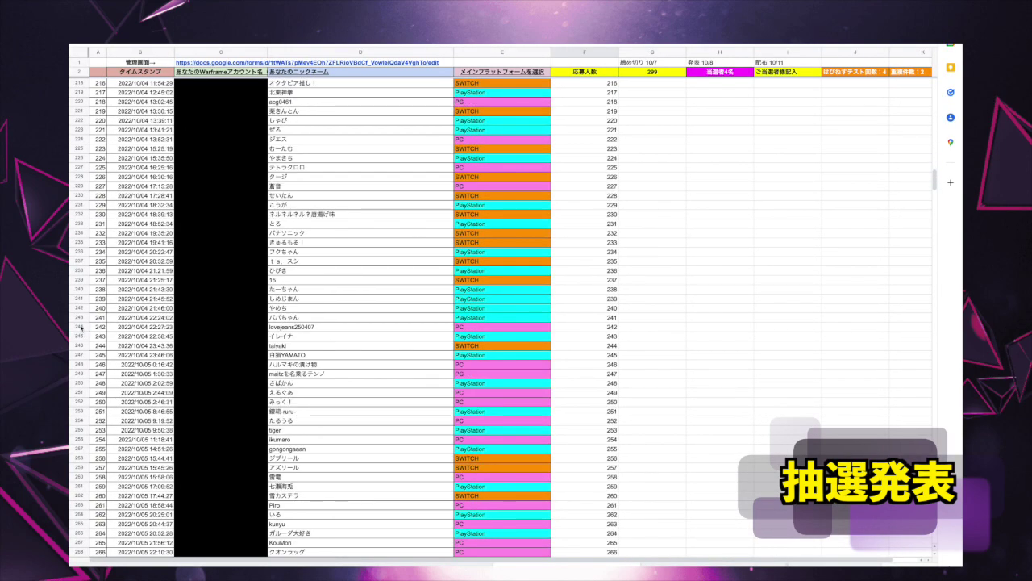
pyautogui.click(92, 326)
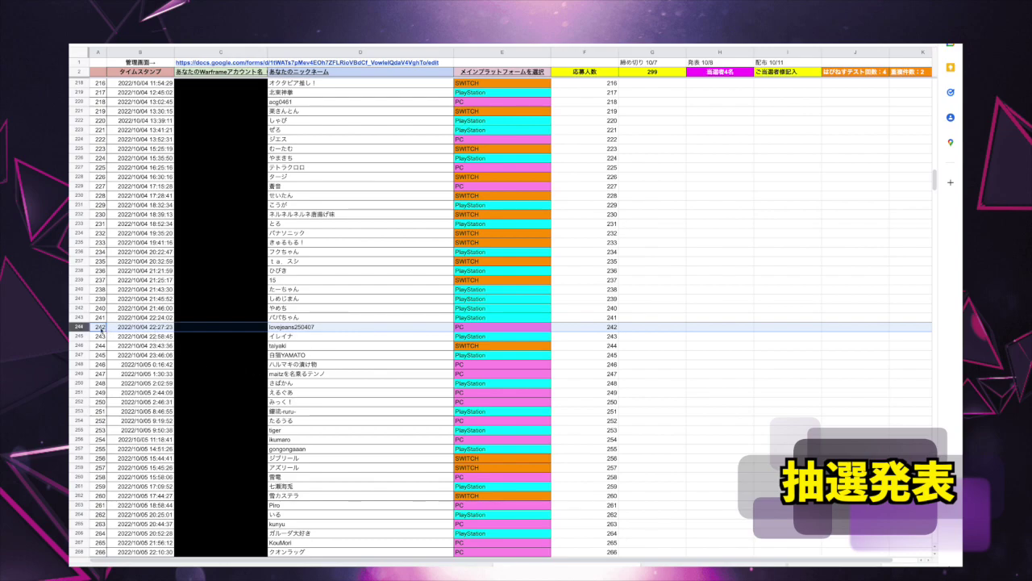
# Step: Fill cells A244 to F244, the row of entry 242, with yellow
pyautogui.click(140, 329)
pyautogui.click(409, 323)
pyautogui.click(581, 327)
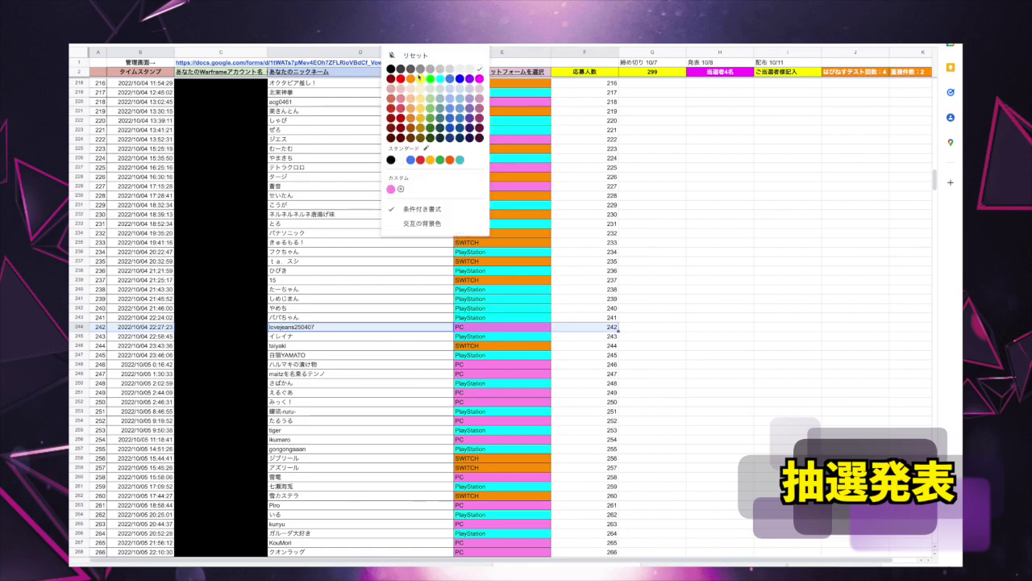
pyautogui.click(419, 77)
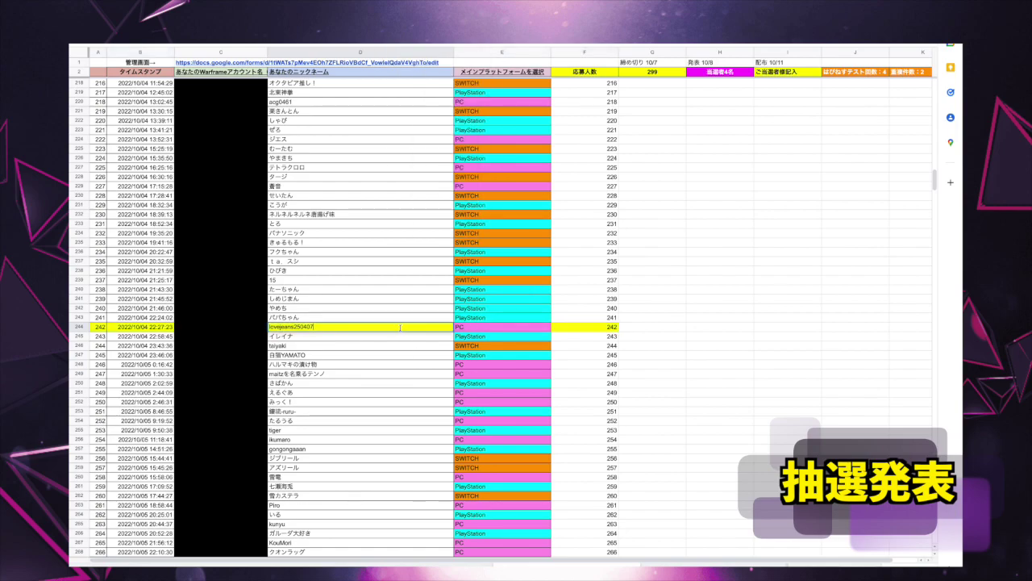
# Step: Copy the nickname of entry 242 into the winners cell I2, followed by the separator 、
pyautogui.click(699, 221)
pyautogui.click(775, 72)
pyautogui.hotkey('ctrl', 'v')
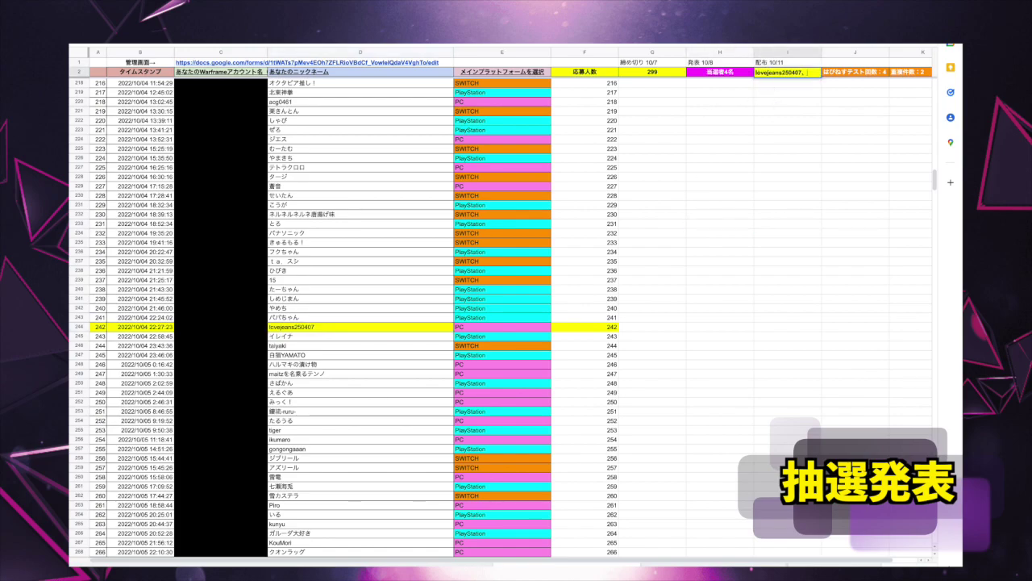
pyautogui.press('Return')
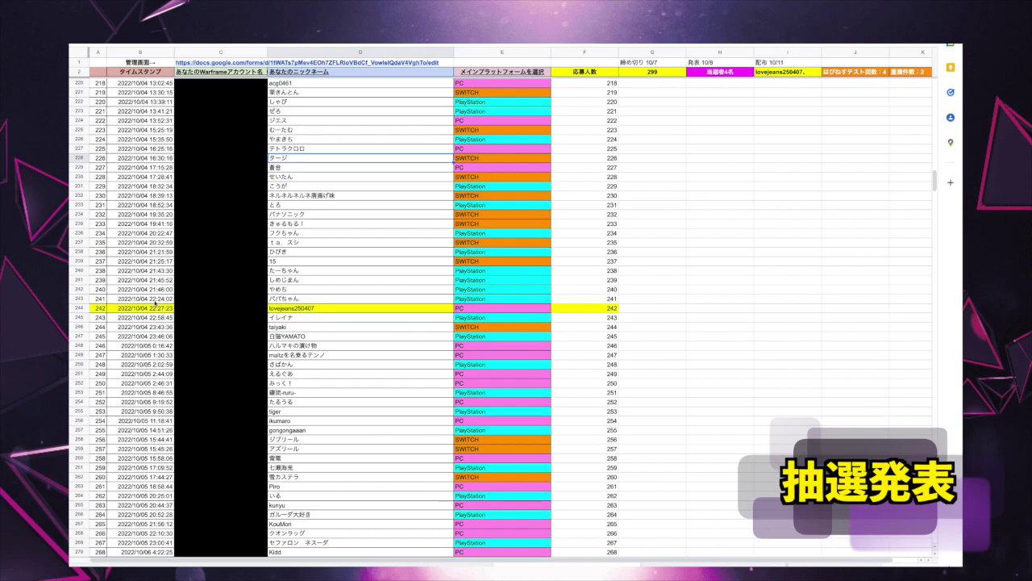
pyautogui.click(129, 309)
pyautogui.click(430, 305)
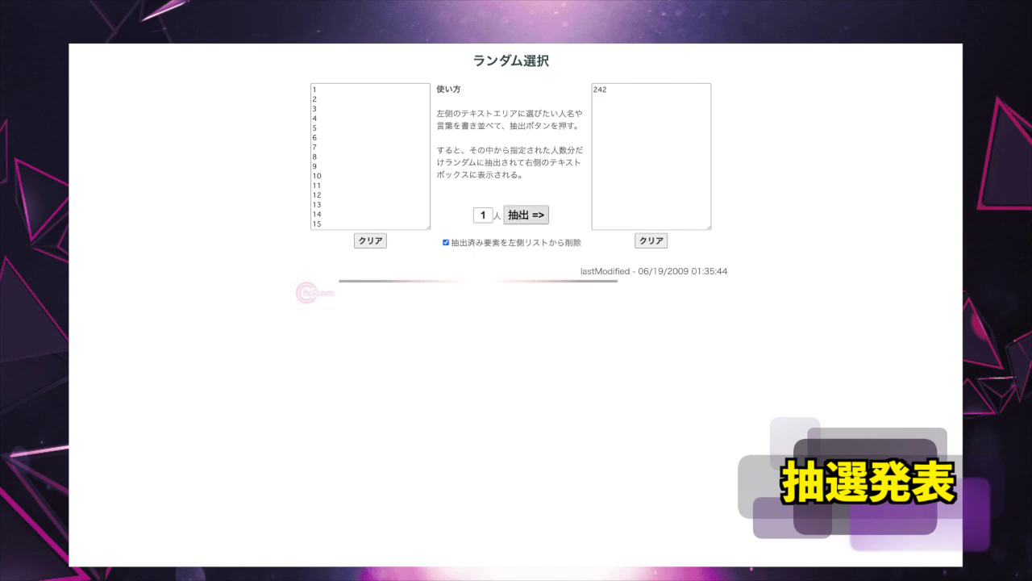
# Step: Draw a second entry in the random picker and fill its spreadsheet row, A70 to F70, with yellow
pyautogui.click(519, 216)
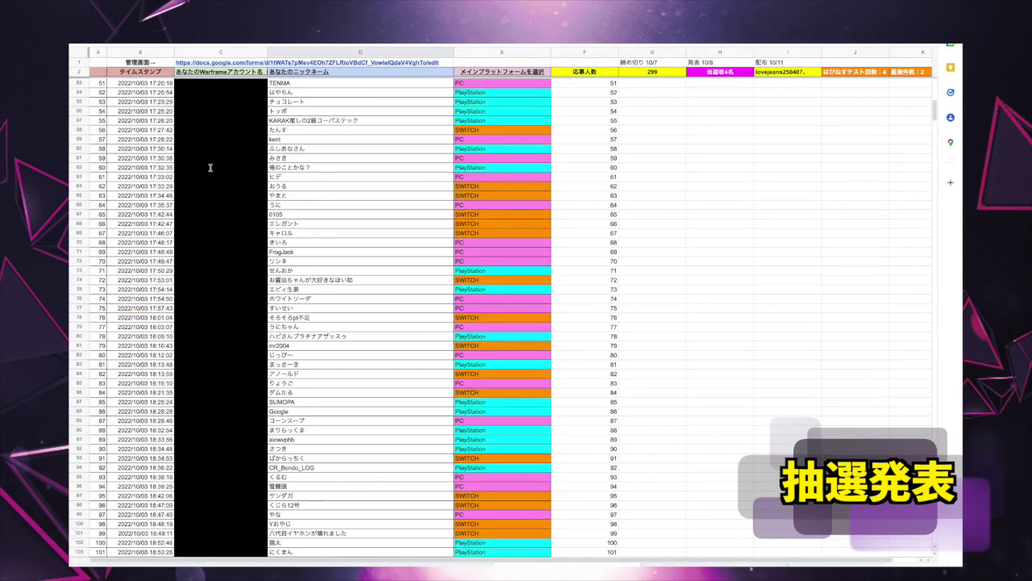
pyautogui.click(79, 242)
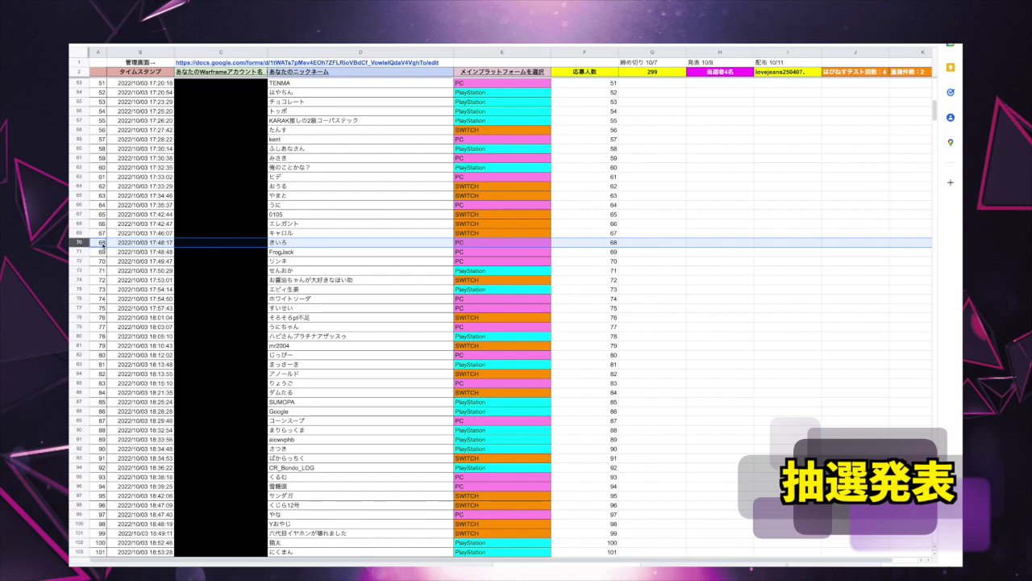
pyautogui.click(119, 242)
pyautogui.click(352, 243)
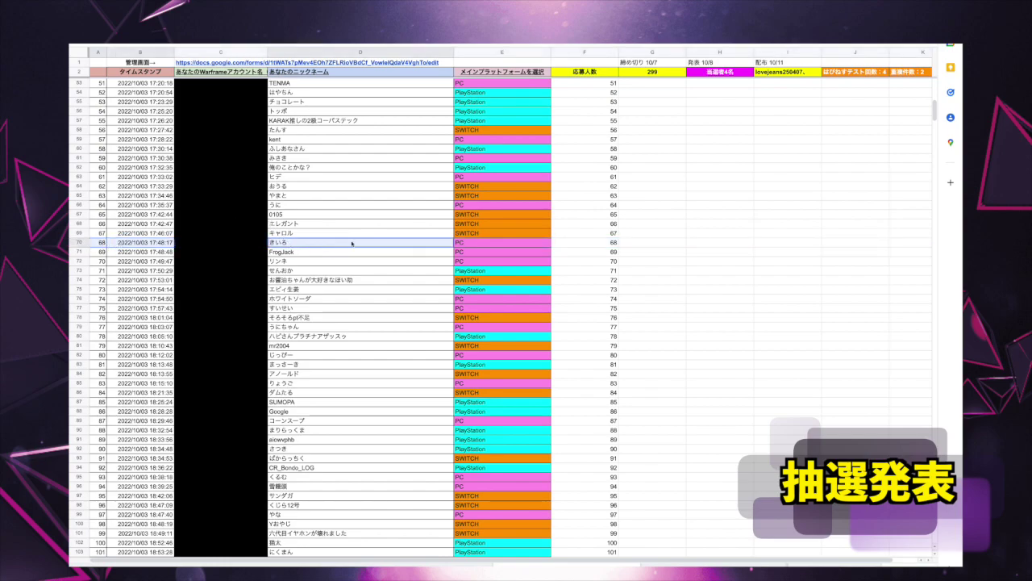
pyautogui.moveTo(428, 243); pyautogui.dragTo(572, 242)
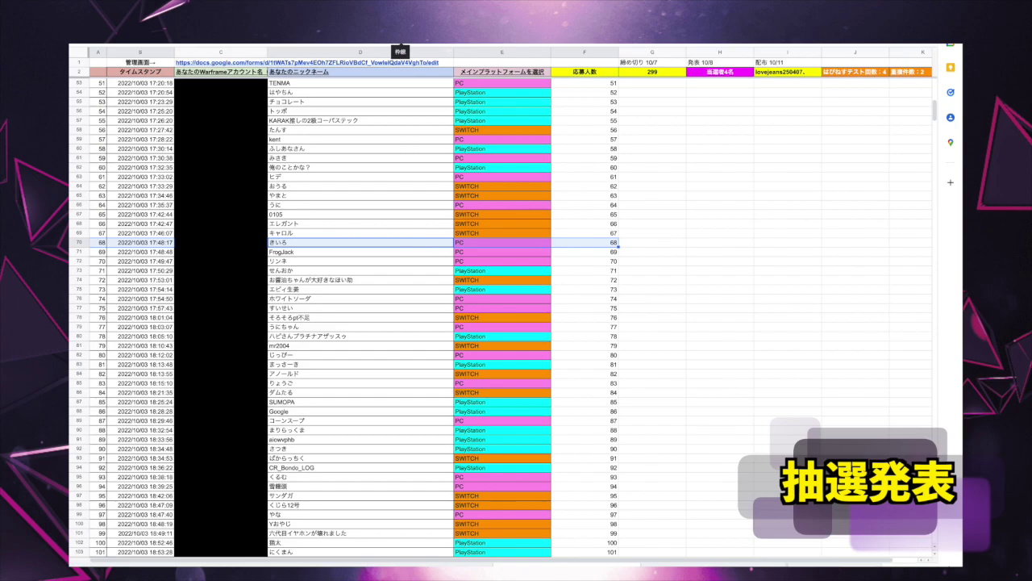
pyautogui.click(409, 47)
pyautogui.click(418, 80)
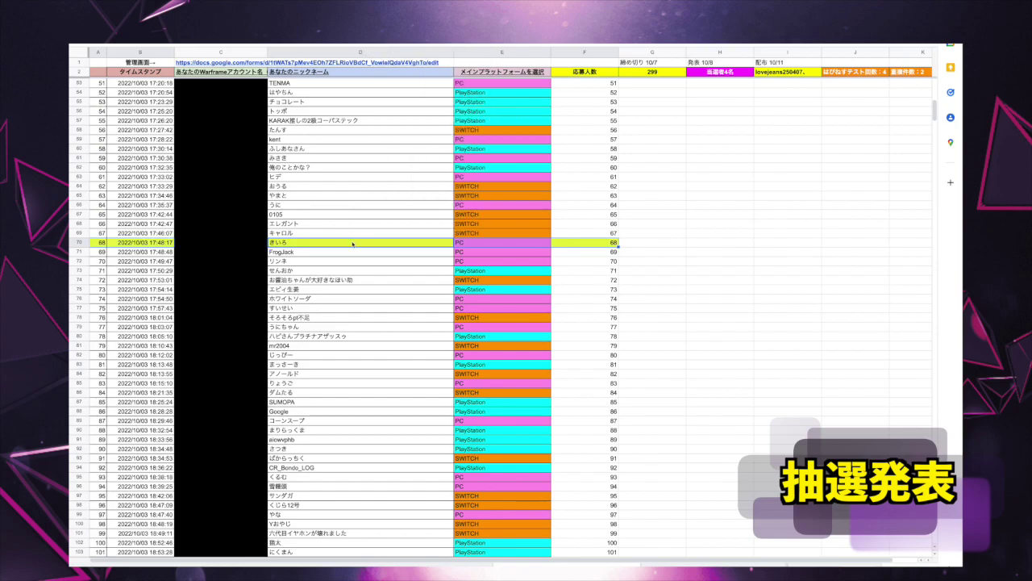
# Step: Copy the nickname of entry 68 from D70 and add it to the winners list in cell I2
pyautogui.click(353, 242)
pyautogui.hotkey('ctrl', 'c')
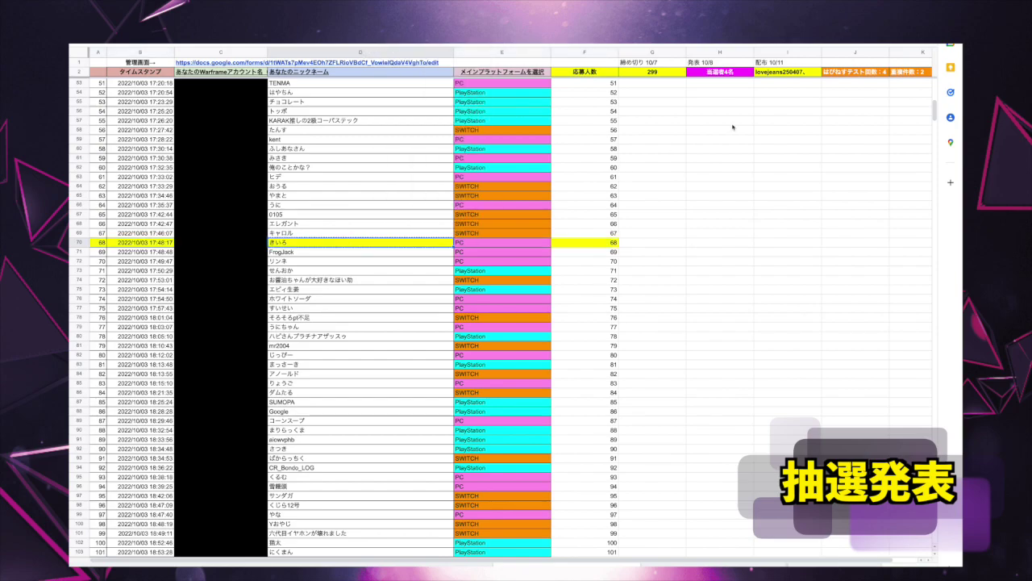
pyautogui.doubleClick(813, 74)
pyautogui.hotkey('ctrl', 'v')
pyautogui.click(812, 102)
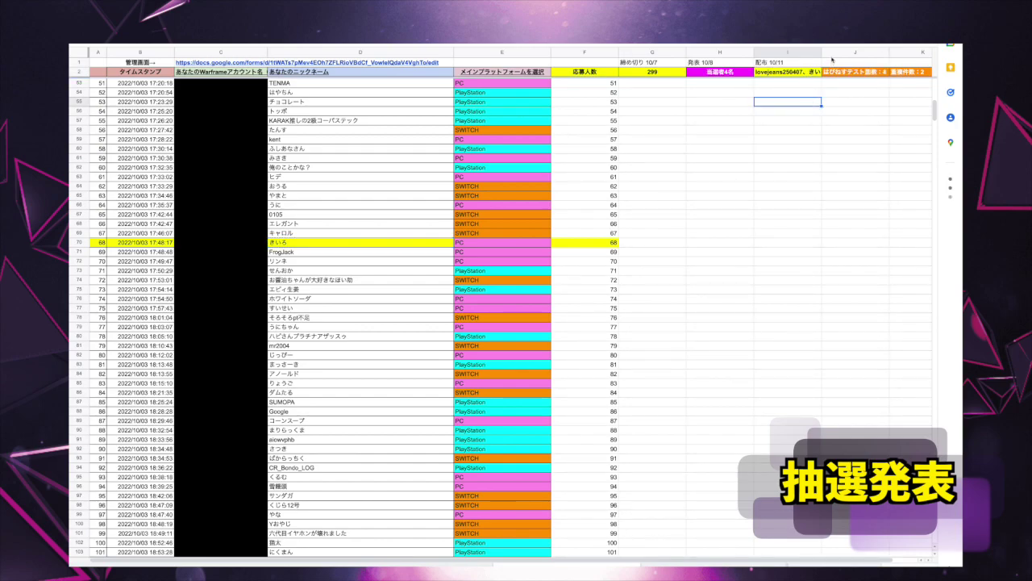
# Step: Widen column I to fit both winners' nicknames and open cell I2 for editing
pyautogui.moveTo(826, 52); pyautogui.dragTo(877, 52)
pyautogui.click(841, 71)
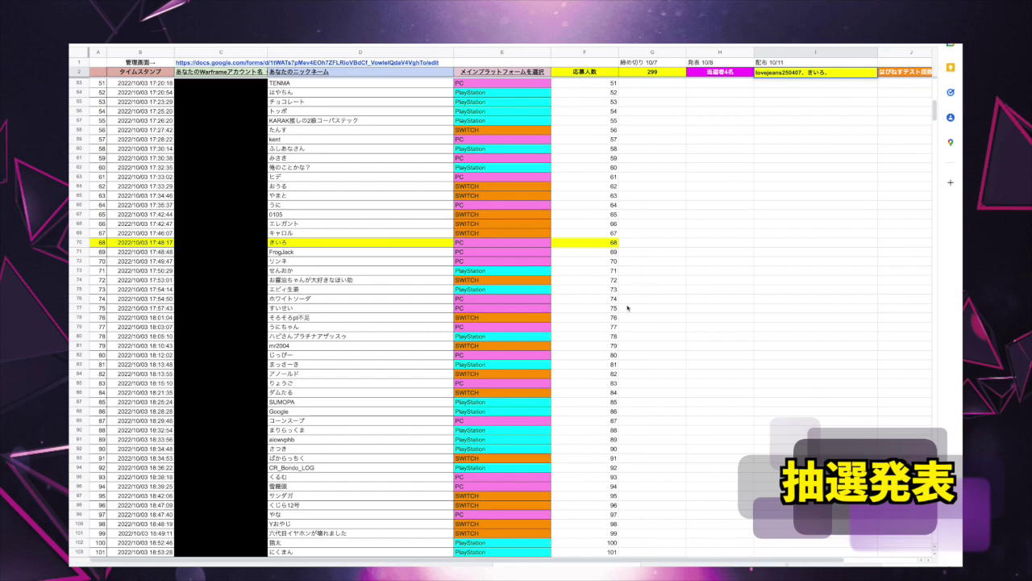
pyautogui.scroll(5, 629, 309)
pyautogui.scroll(-6, 627, 308)
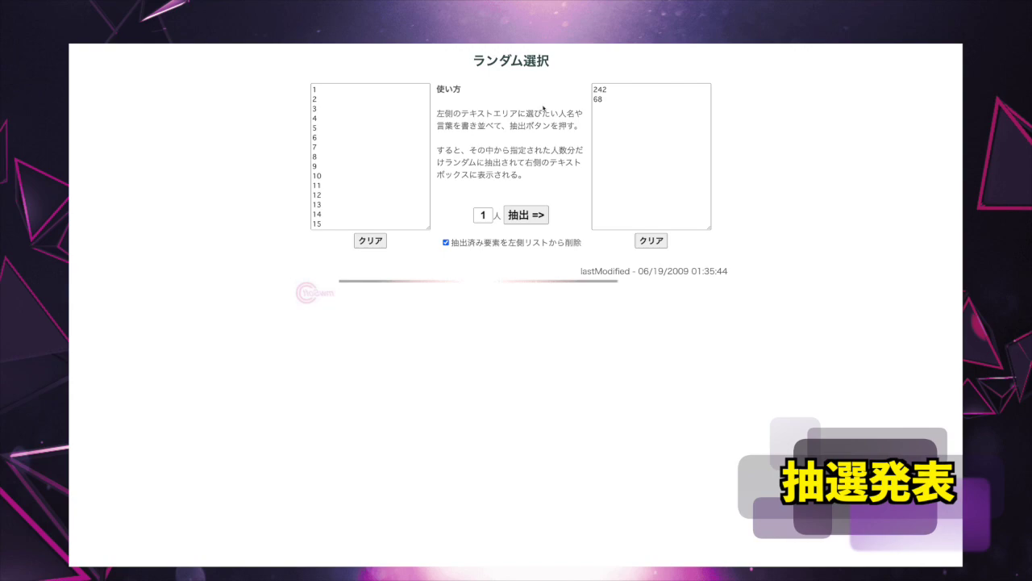
# Step: Draw a third entry in the random picker and select the row of entry 246 in the spreadsheet
pyautogui.click(533, 221)
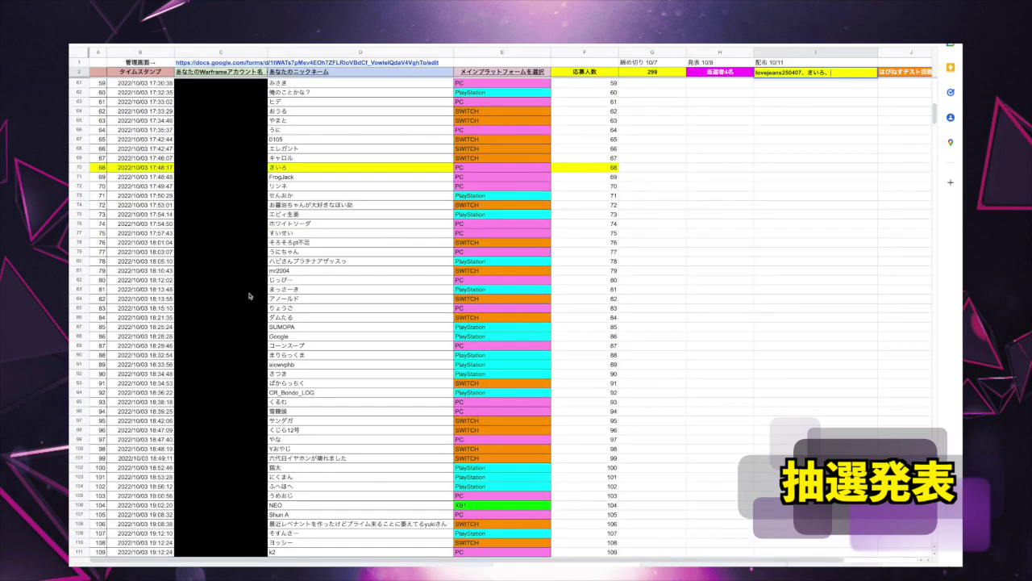
pyautogui.scroll(-15, 249, 296)
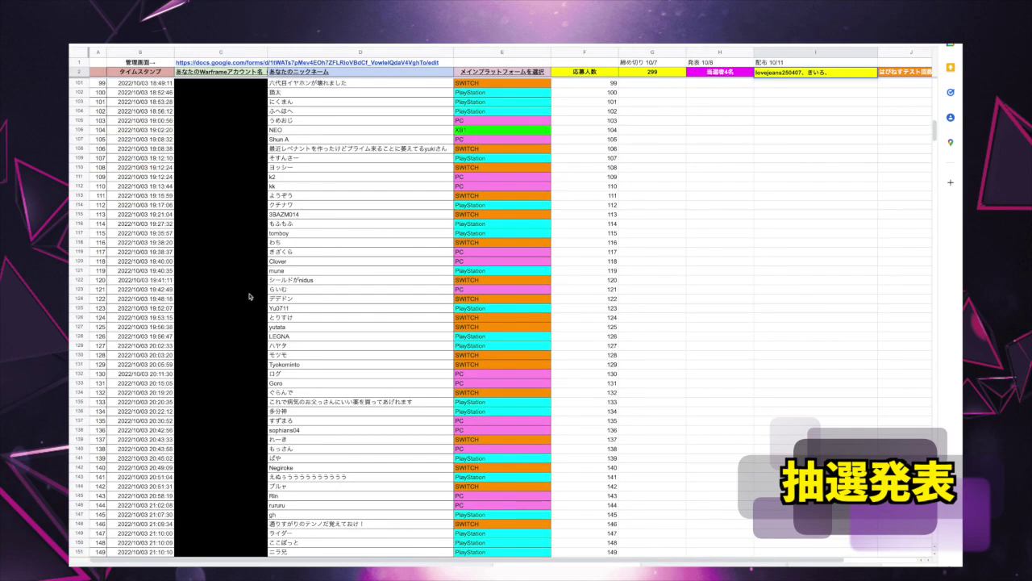
pyautogui.scroll(-4, 248, 296)
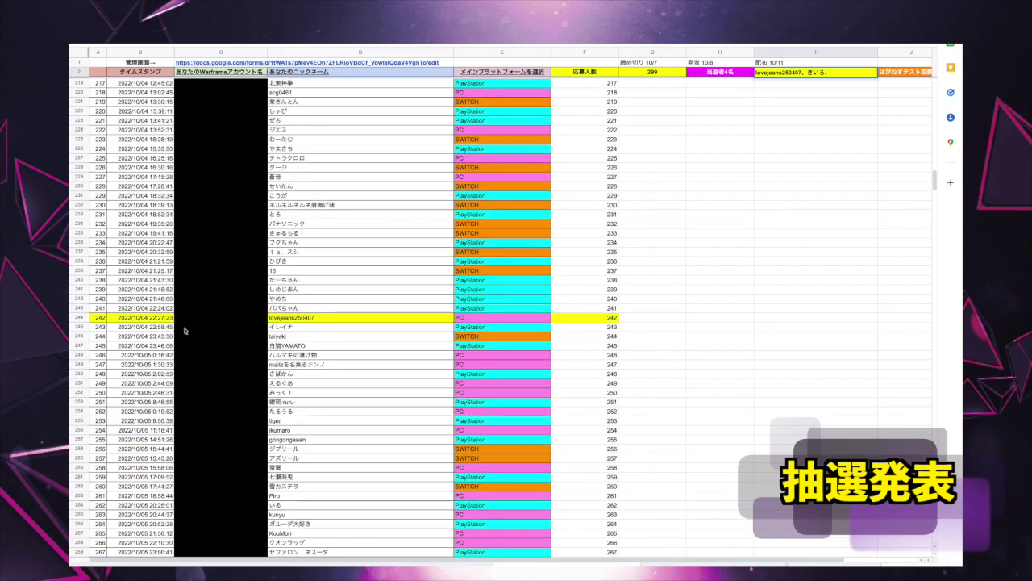
pyautogui.click(80, 355)
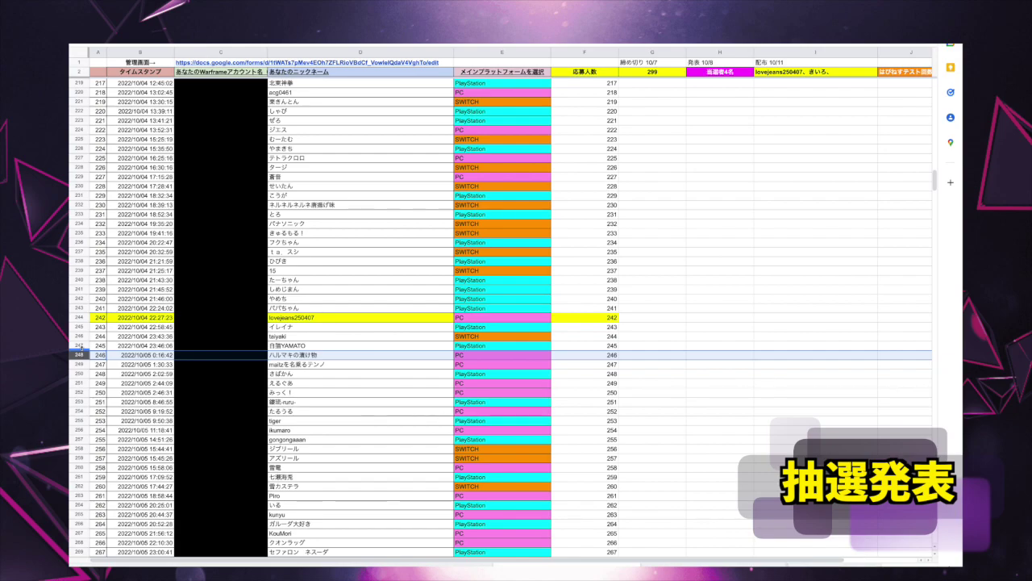
# Step: Append the nickname of entry 246 and the separator 、 to the winners list in I2, and widen column I to fit it
pyautogui.click(290, 354)
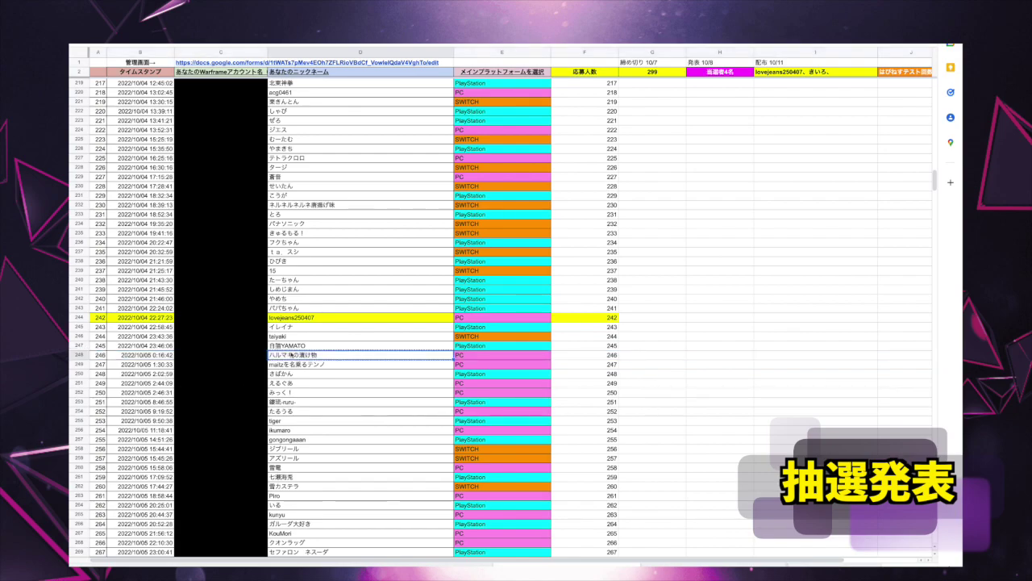
pyautogui.doubleClick(849, 71)
pyautogui.hotkey('ctrl', 'v')
pyautogui.write('、')
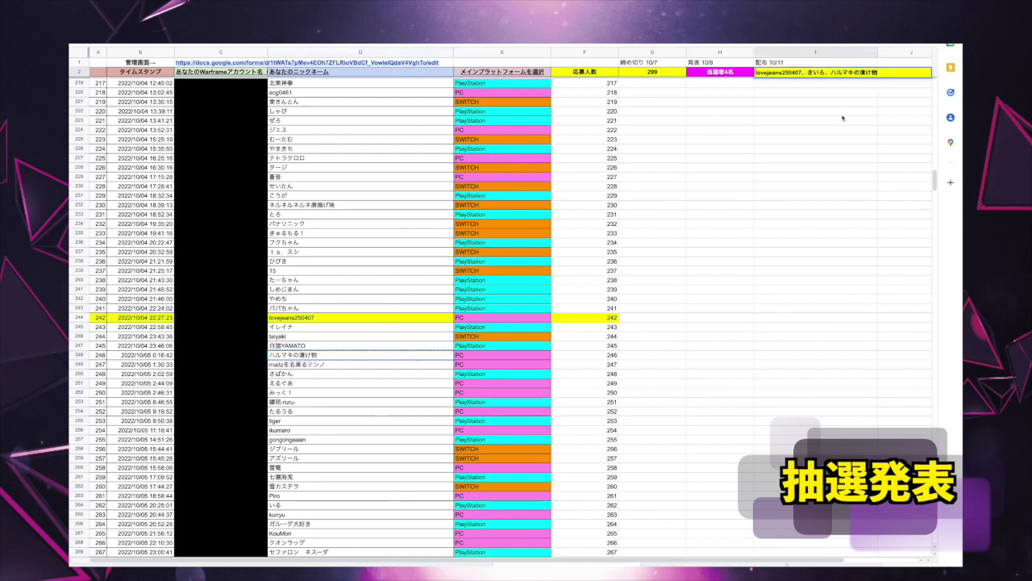
pyautogui.press('Return')
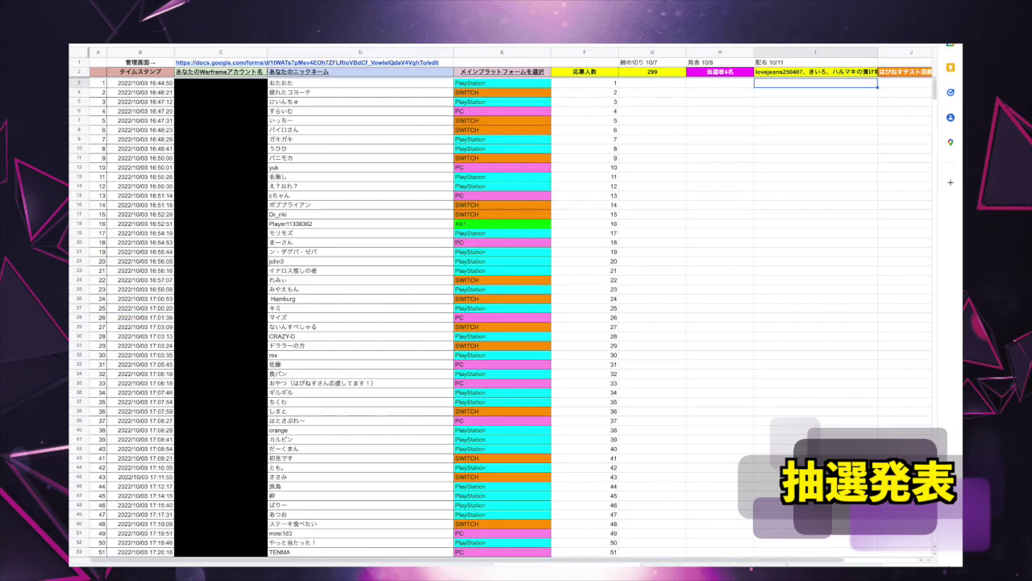
pyautogui.moveTo(876, 55); pyautogui.dragTo(911, 54)
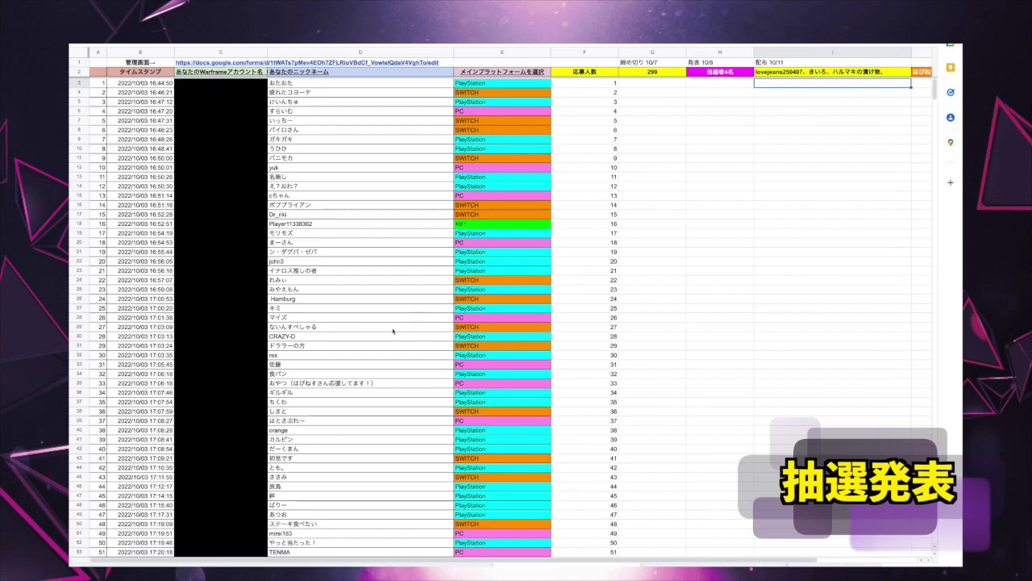
# Step: Highlight cells A248 to F248, the row of entry 246, like the earlier winners' rows
pyautogui.click(158, 262)
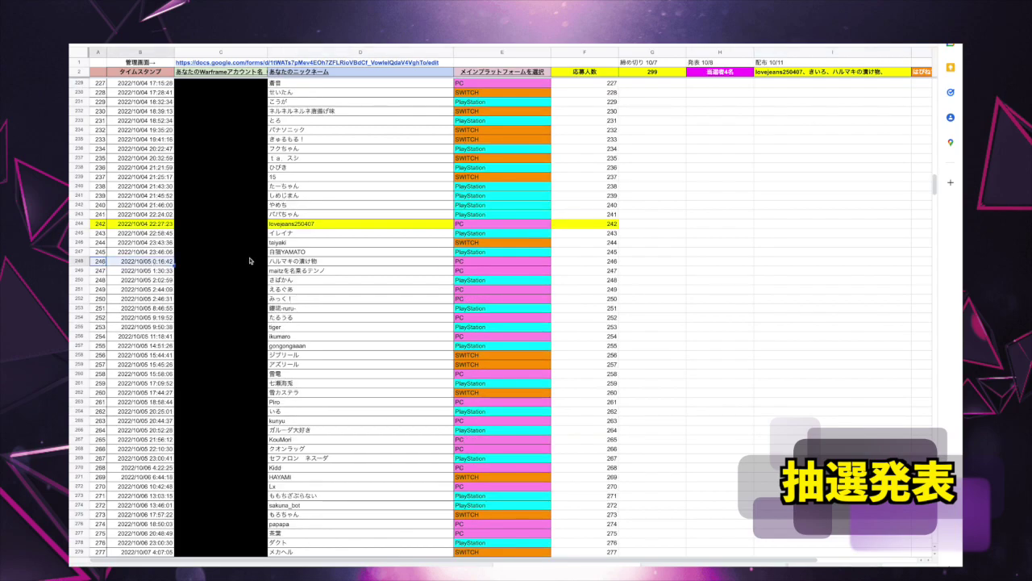
pyautogui.click(324, 260)
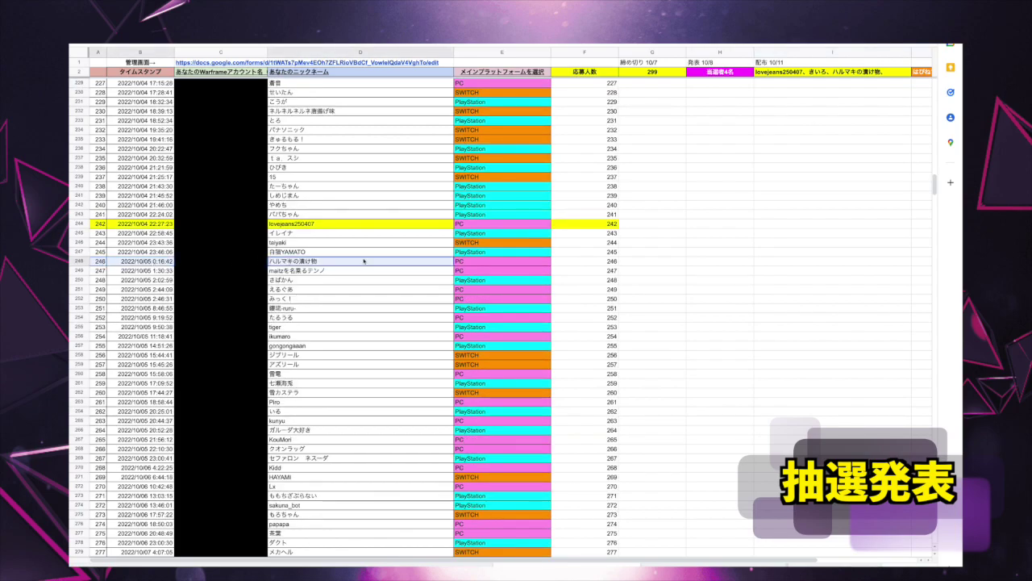
pyautogui.click(570, 263)
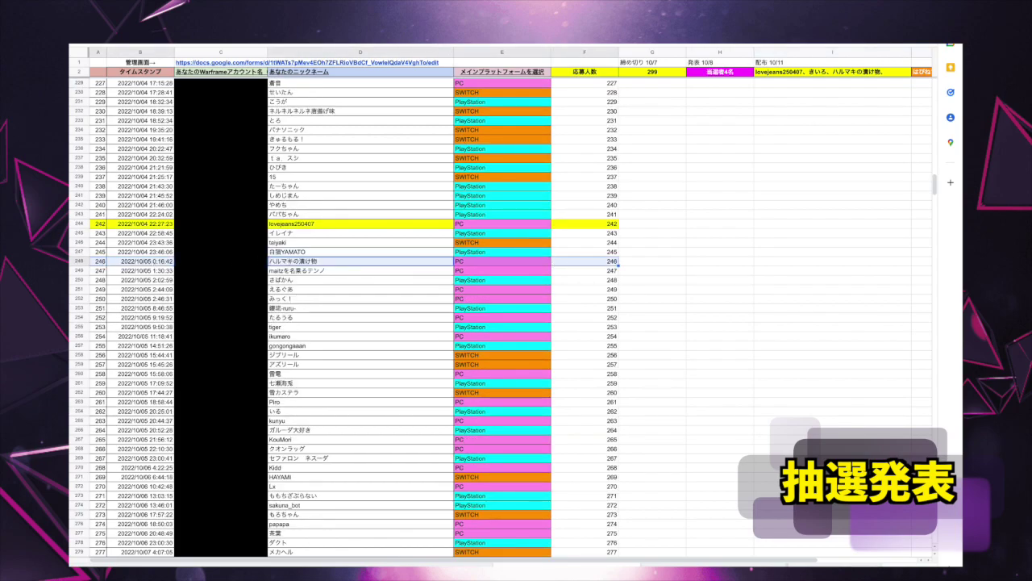
pyautogui.click(388, 42)
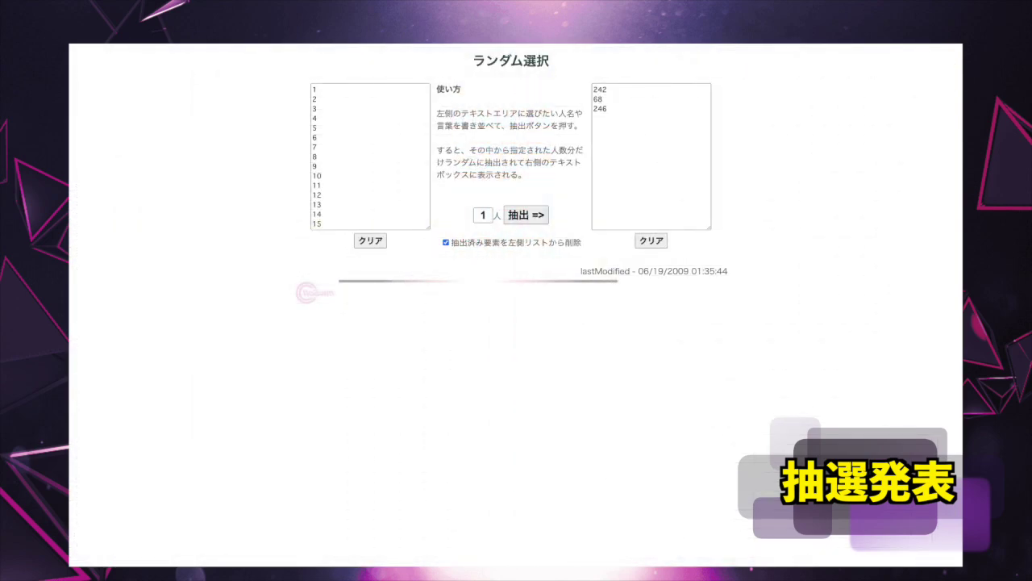
# Step: Draw a fourth entry in the random picker
pyautogui.click(535, 218)
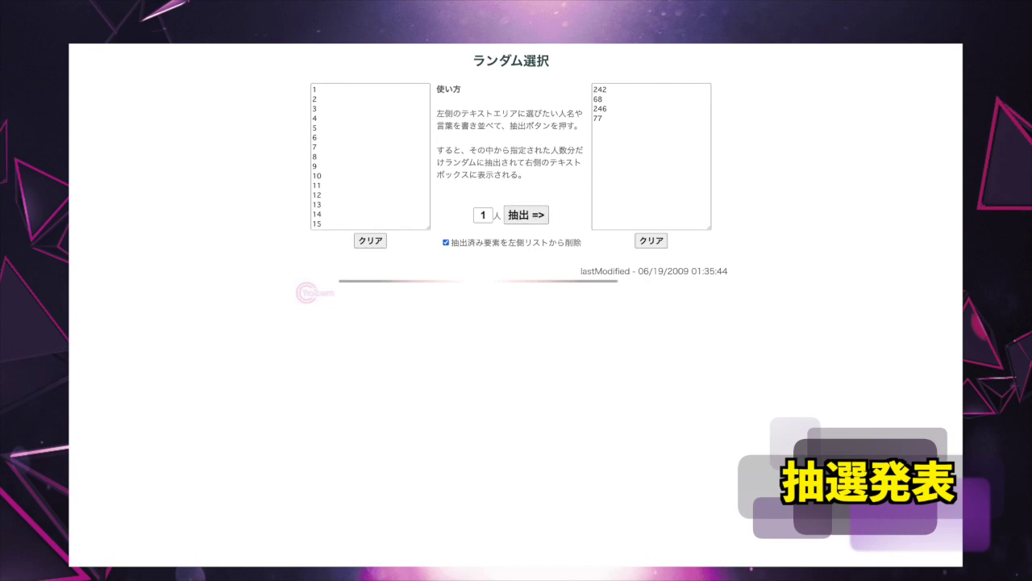
# Step: Switch to the applicant spreadsheet and select the row of entry 77
pyautogui.hotkey('ctrl', 'Tab')
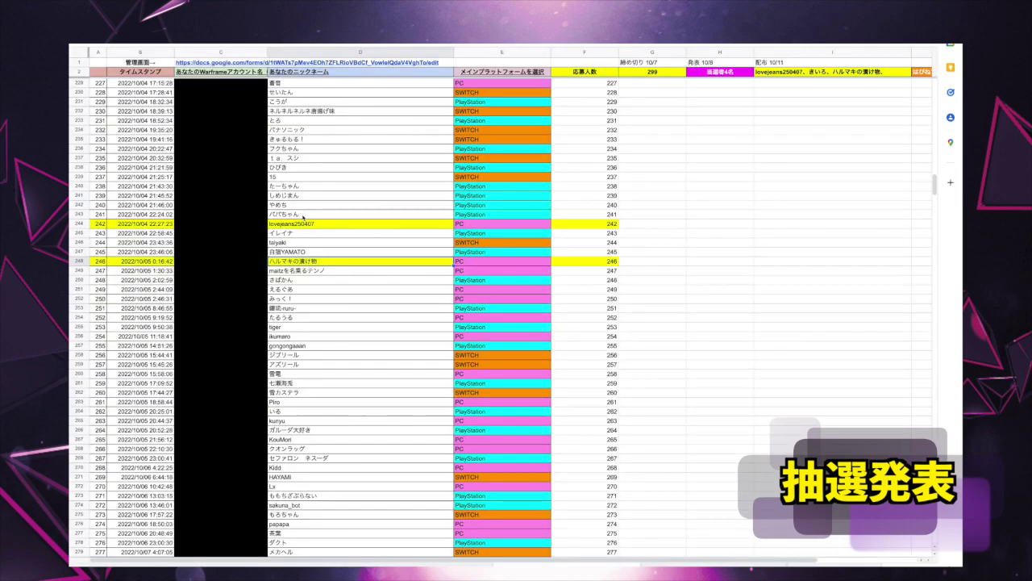
pyautogui.scroll(10, 302, 214)
pyautogui.scroll(10, 303, 218)
pyautogui.scroll(3, 303, 218)
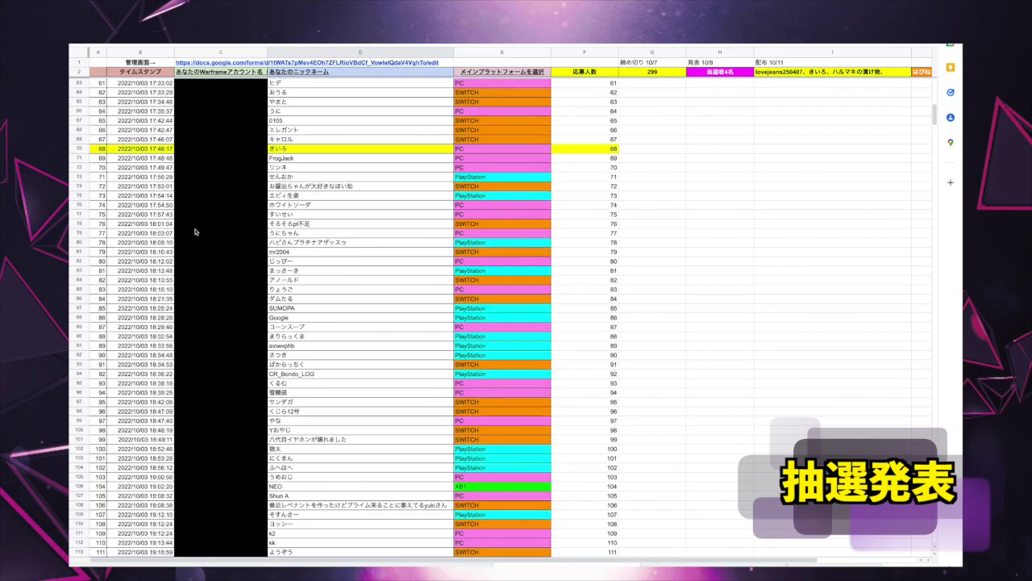
pyautogui.click(79, 233)
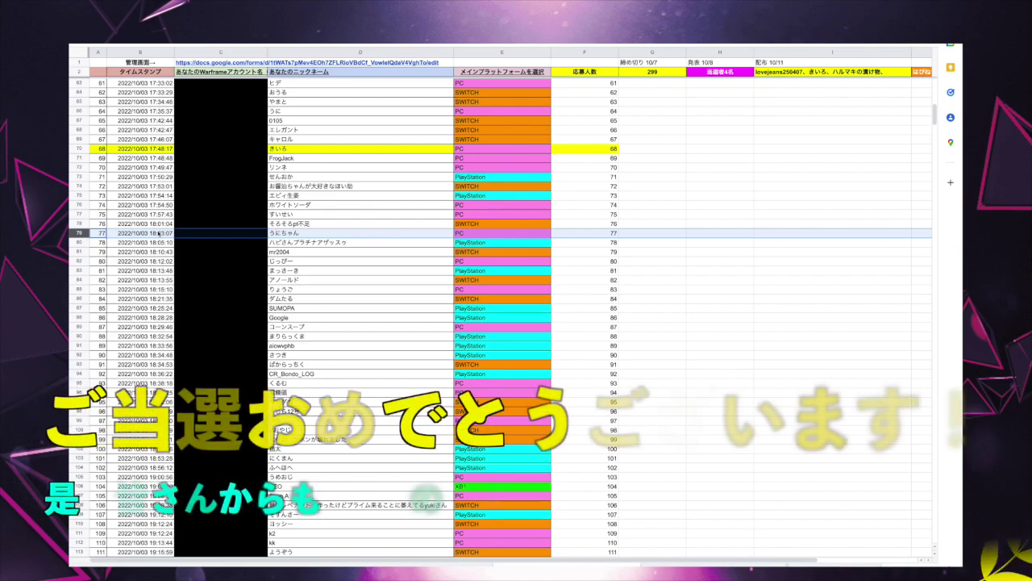
# Step: Highlight cells A79 to F79, the row of entry 77, in yellow like the earlier winners' rows
pyautogui.click(105, 233)
pyautogui.moveTo(105, 233); pyautogui.dragTo(146, 233)
pyautogui.moveTo(375, 234); pyautogui.dragTo(580, 233)
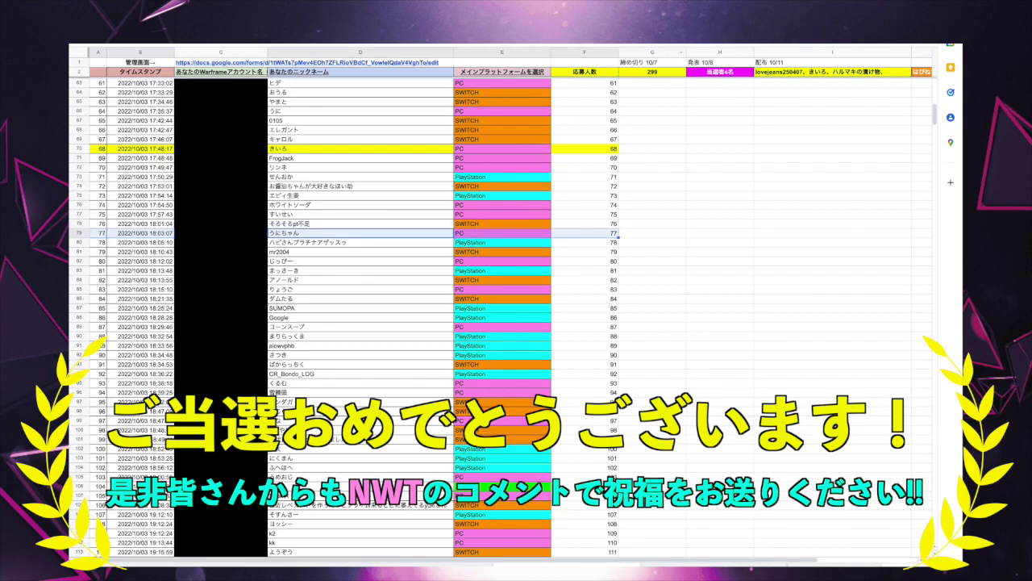
pyautogui.click(387, 42)
pyautogui.click(420, 78)
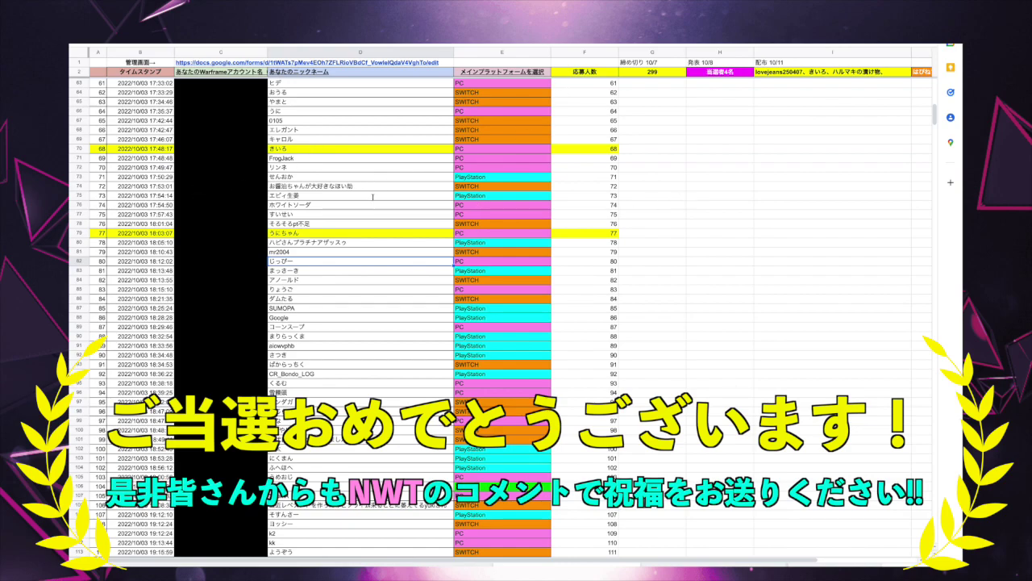
# Step: Append the nickname of entry 77 to the end of the winners list in I2, and widen column I to fit it
pyautogui.click(371, 233)
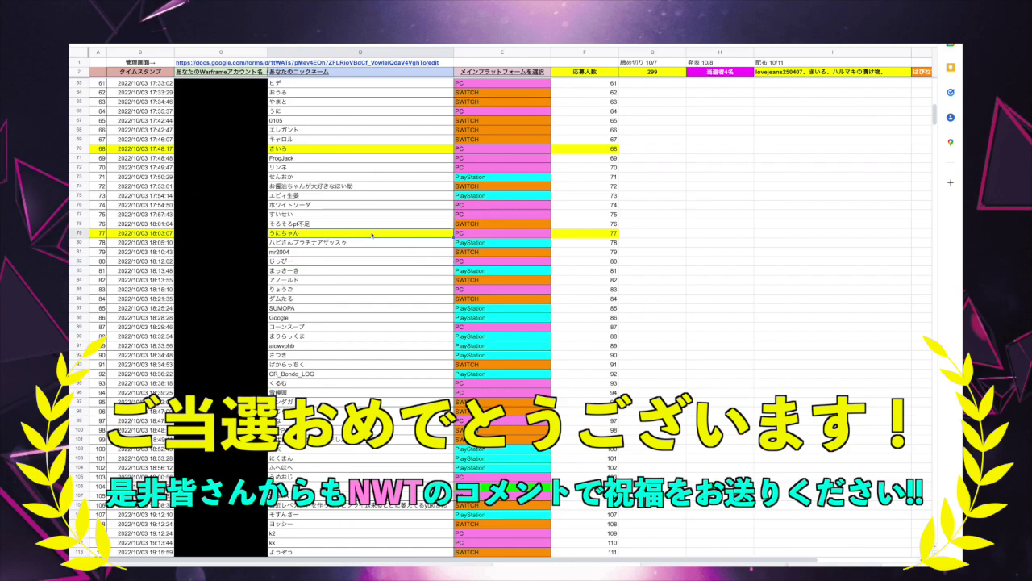
pyautogui.doubleClick(887, 71)
pyautogui.write('うにちゃん')
pyautogui.press('Return')
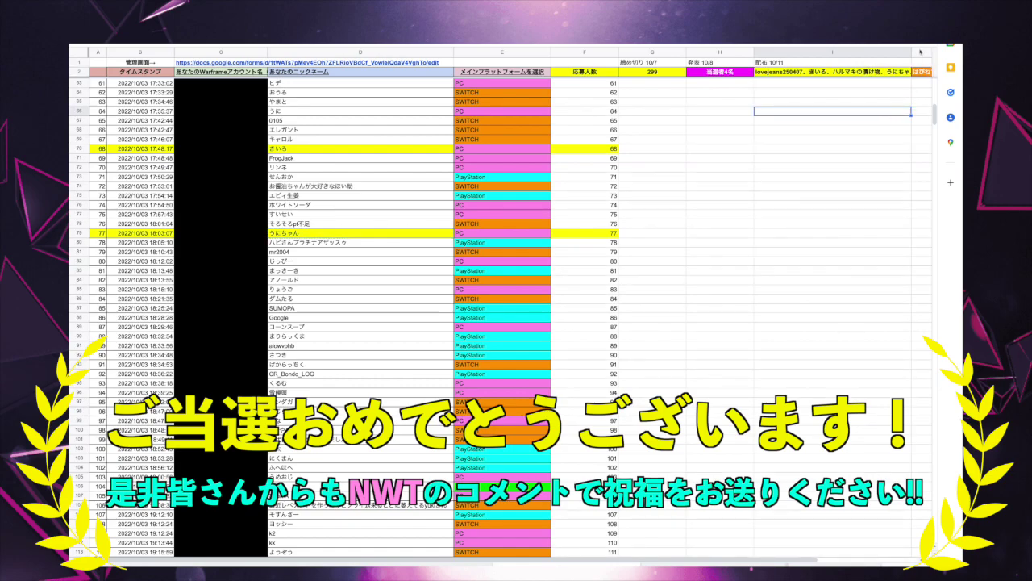
pyautogui.moveTo(910, 53); pyautogui.dragTo(920, 53)
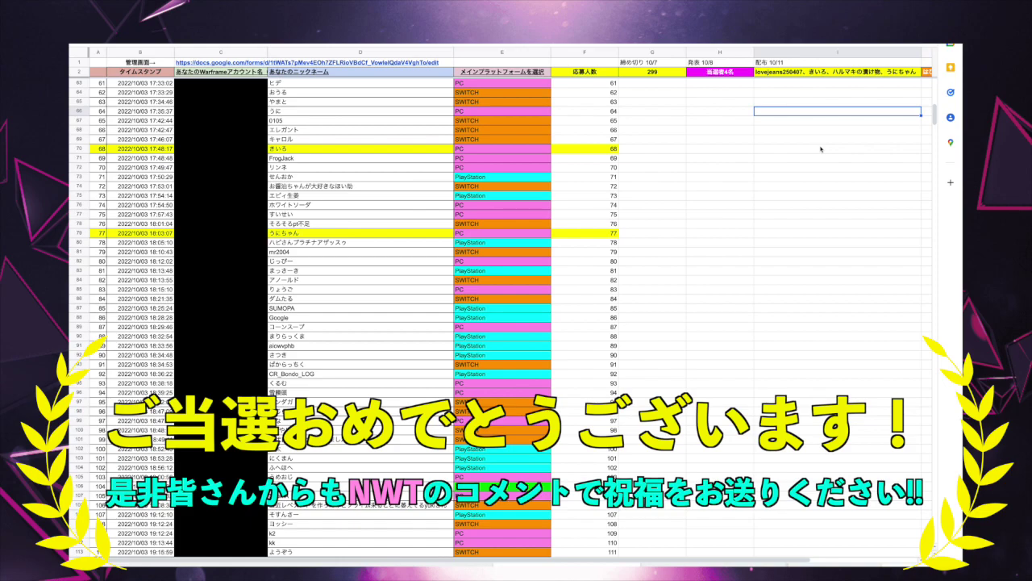
# Step: Look through the applicant list and review the highlighted rows of the four winners, ending at the first entry
pyautogui.scroll(-20, 838, 194)
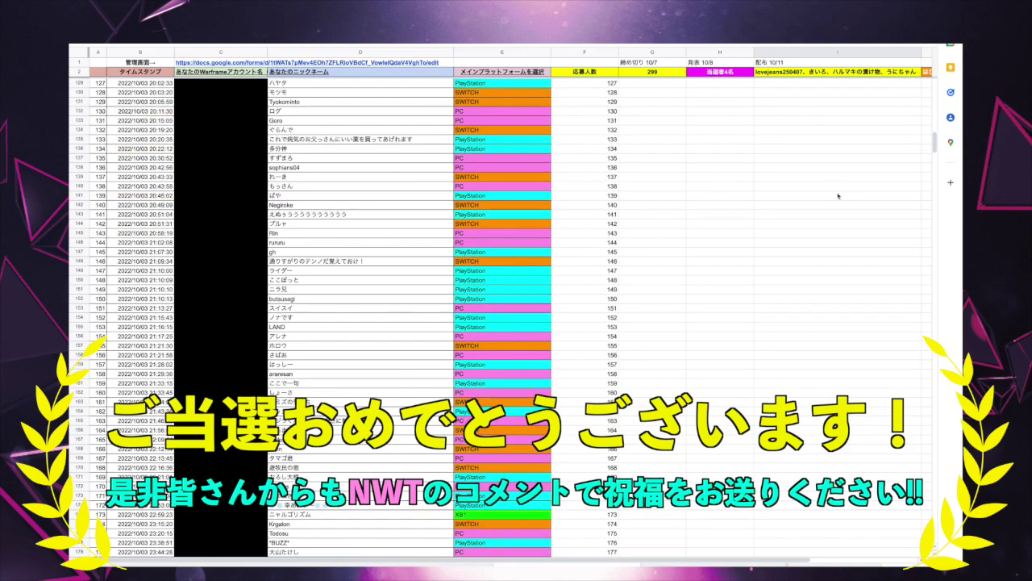
pyautogui.scroll(20, 838, 196)
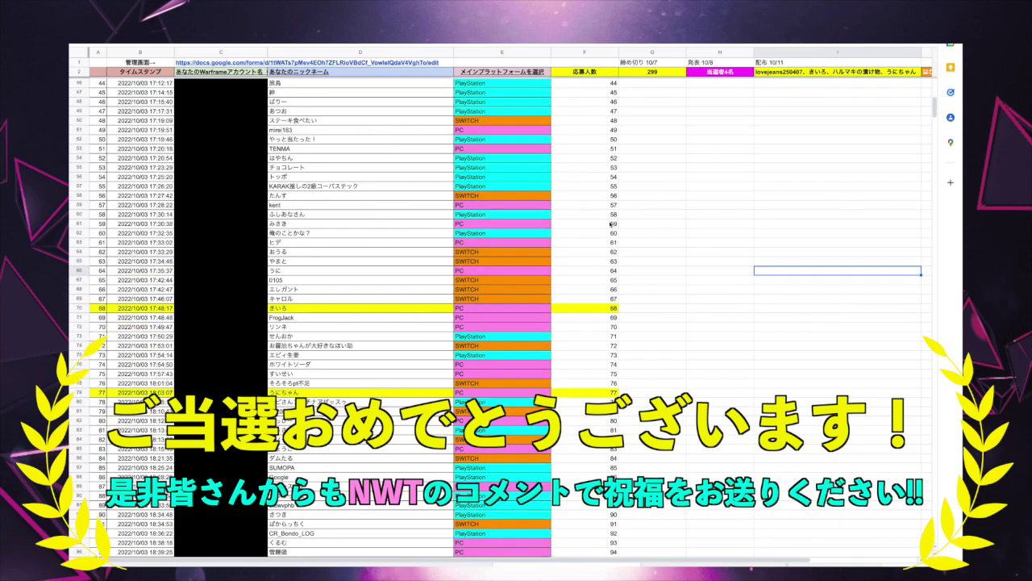
pyautogui.scroll(16, 521, 174)
pyautogui.scroll(-20, 521, 173)
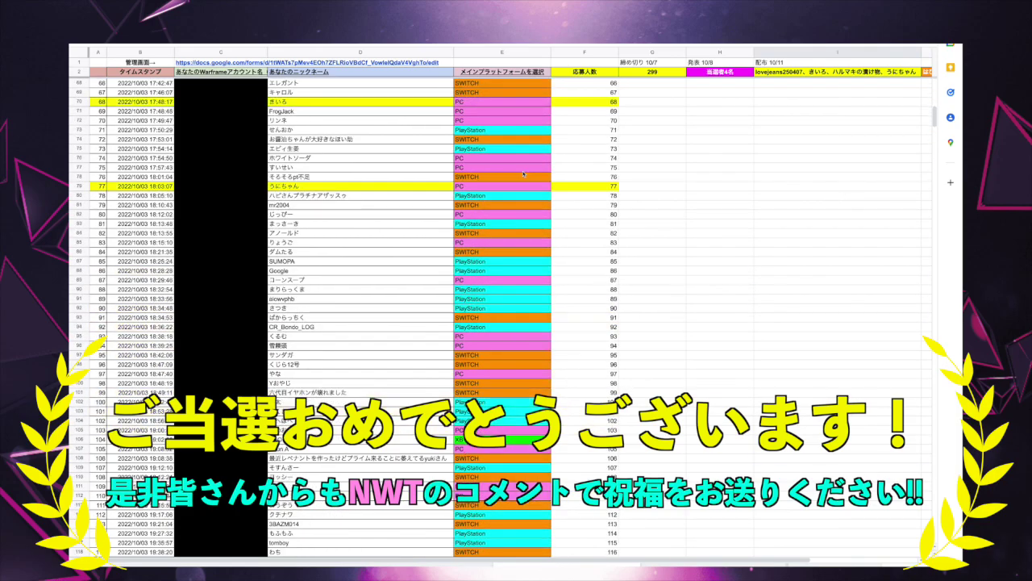
pyautogui.scroll(-20, 523, 173)
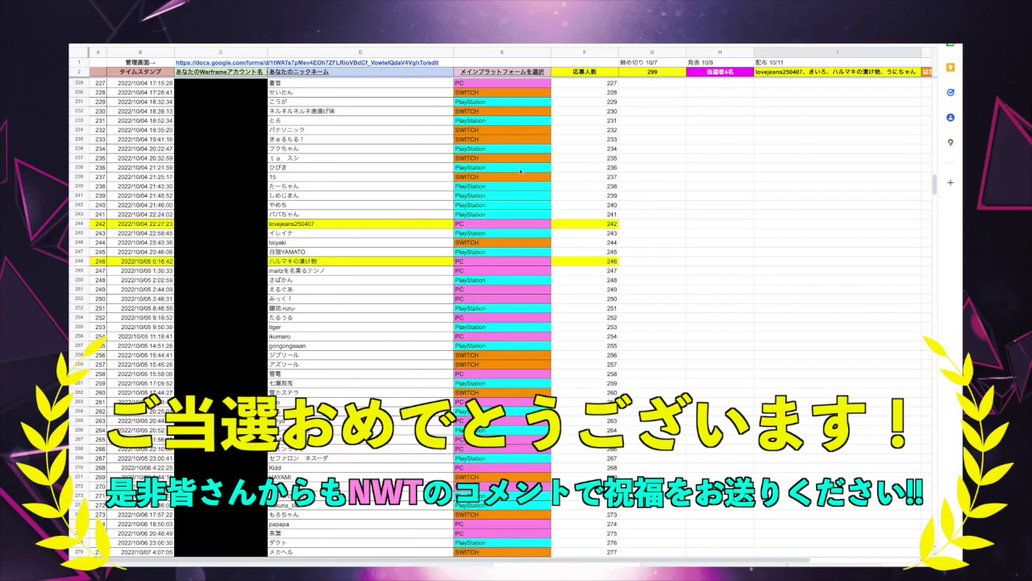
pyautogui.scroll(20, 520, 170)
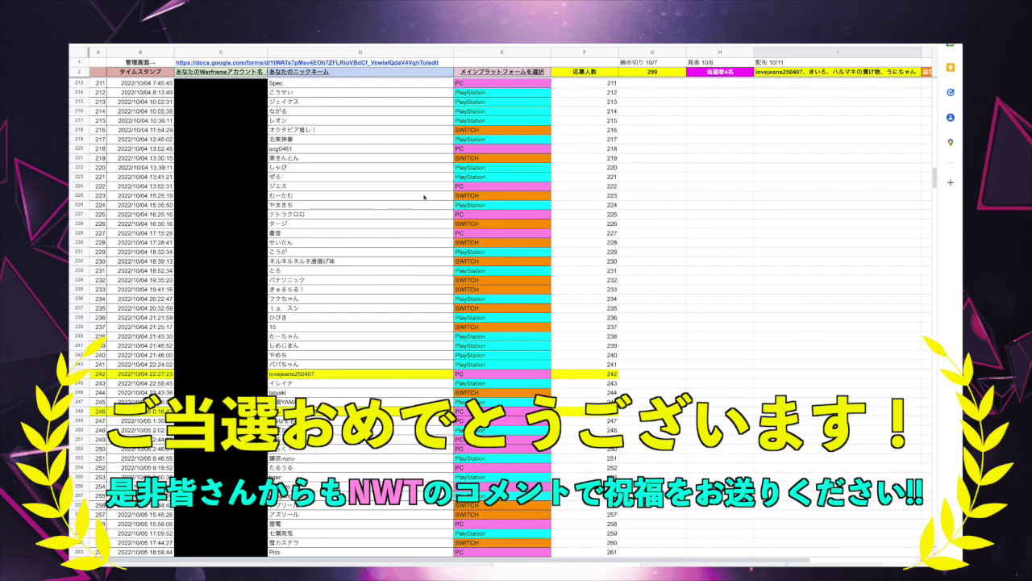
pyautogui.scroll(20, 460, 197)
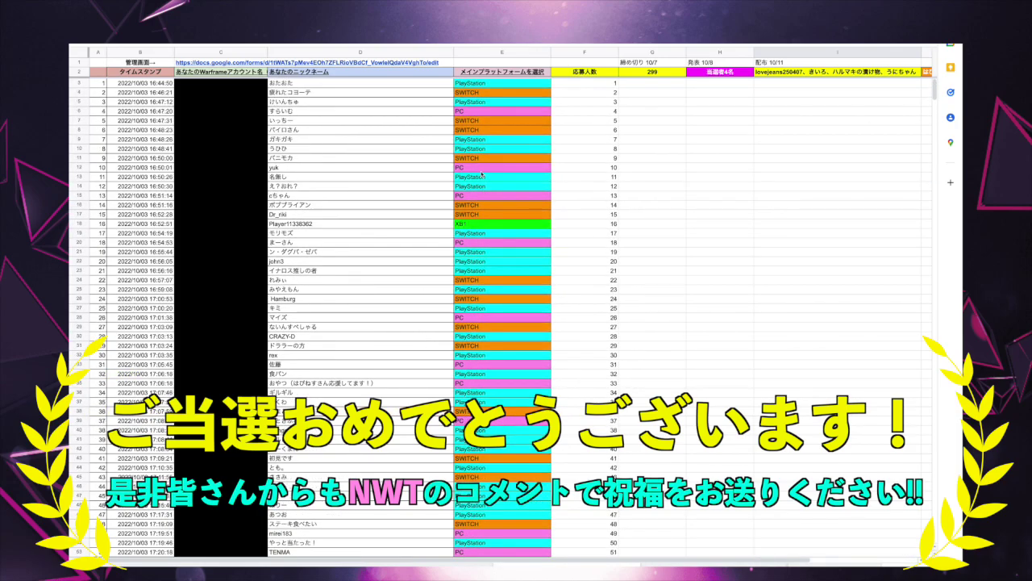
pyautogui.scroll(-10, 482, 174)
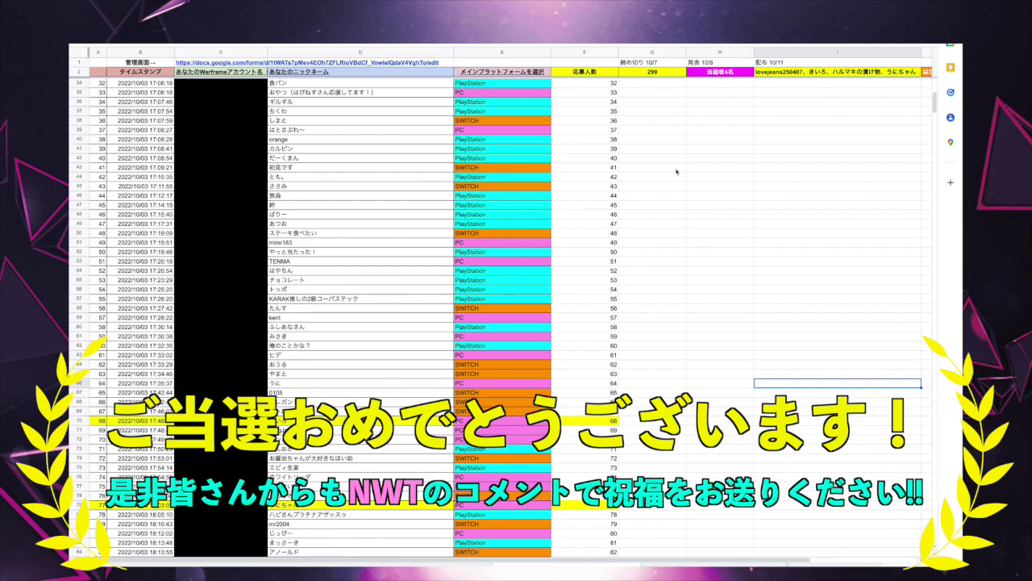
pyautogui.scroll(-10, 631, 174)
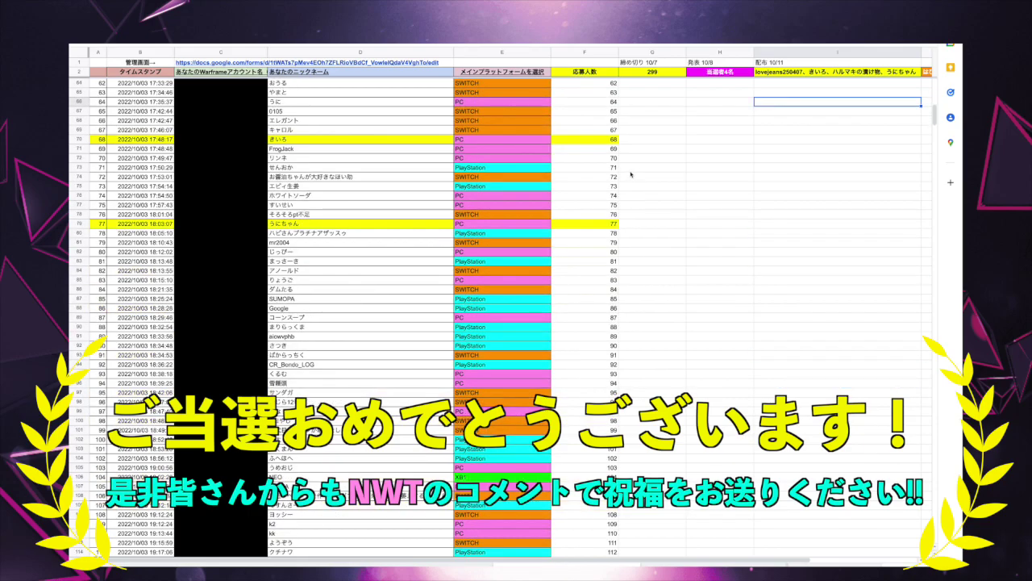
pyautogui.scroll(-20, 630, 174)
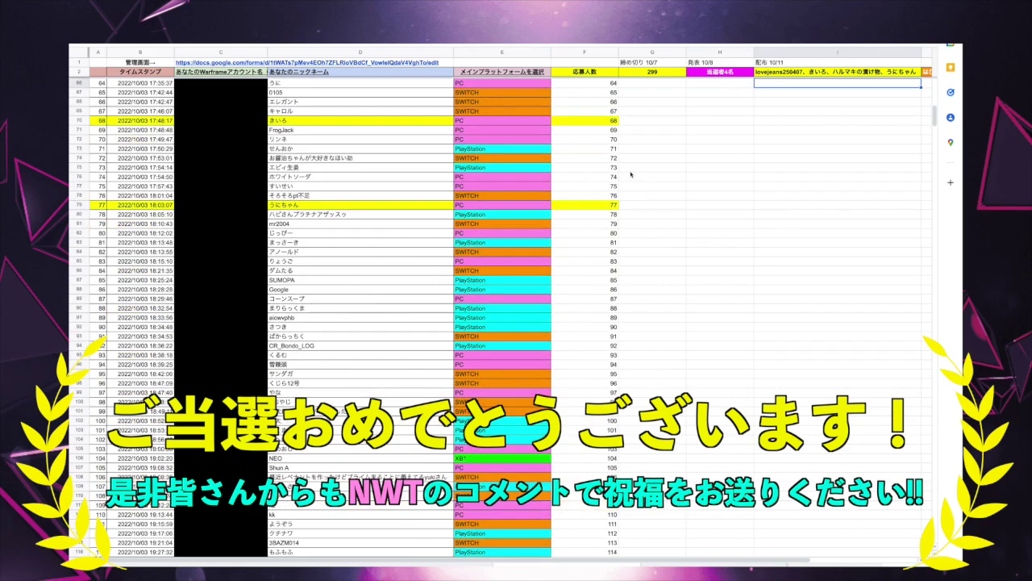
pyautogui.scroll(-20, 630, 173)
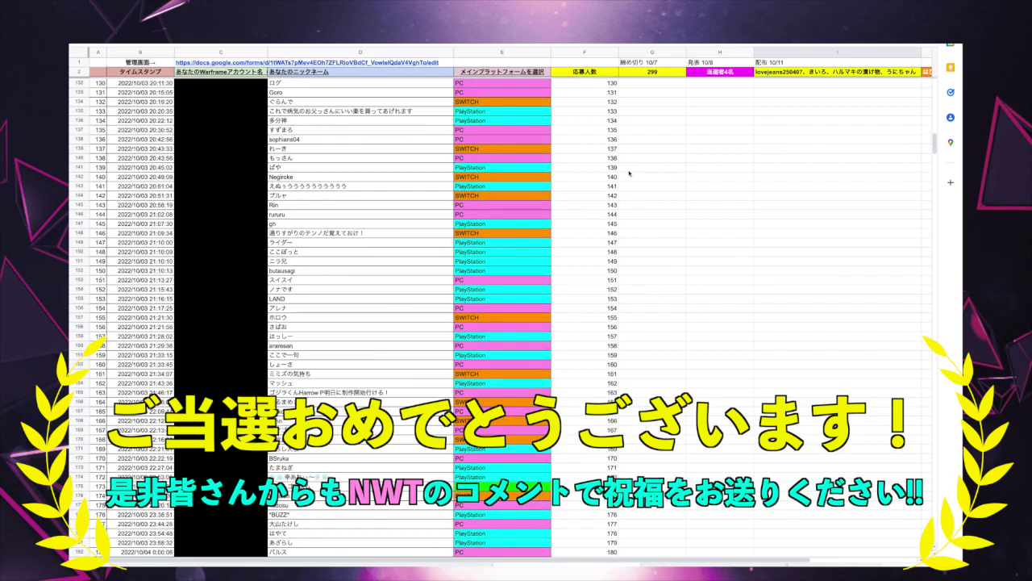
pyautogui.scroll(20, 629, 173)
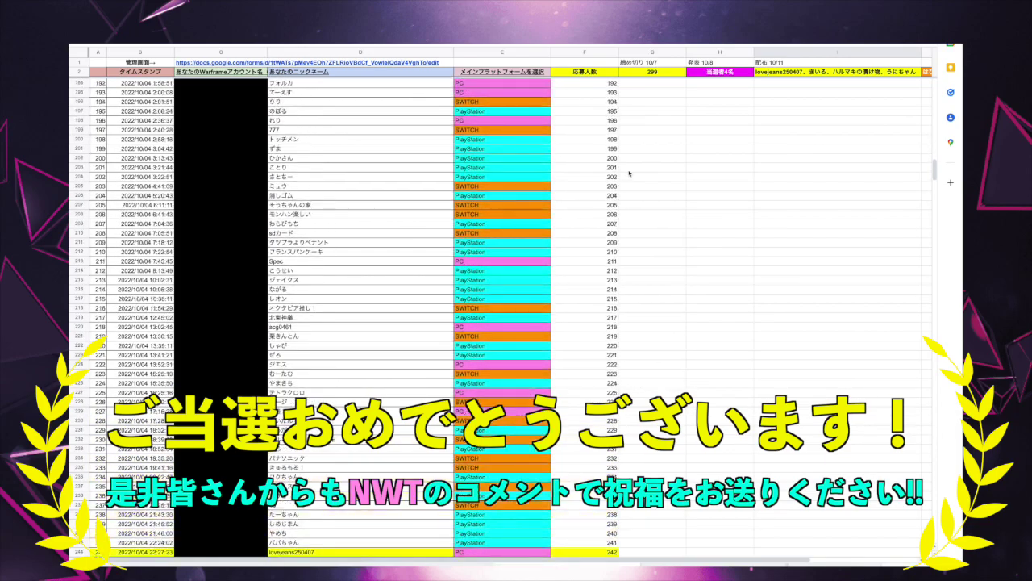
pyautogui.scroll(7, 629, 173)
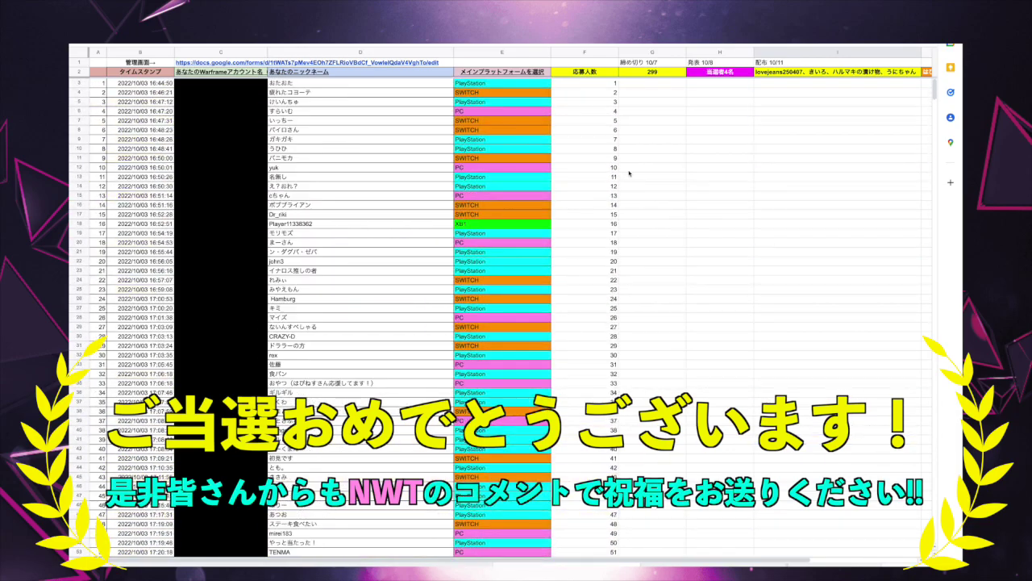